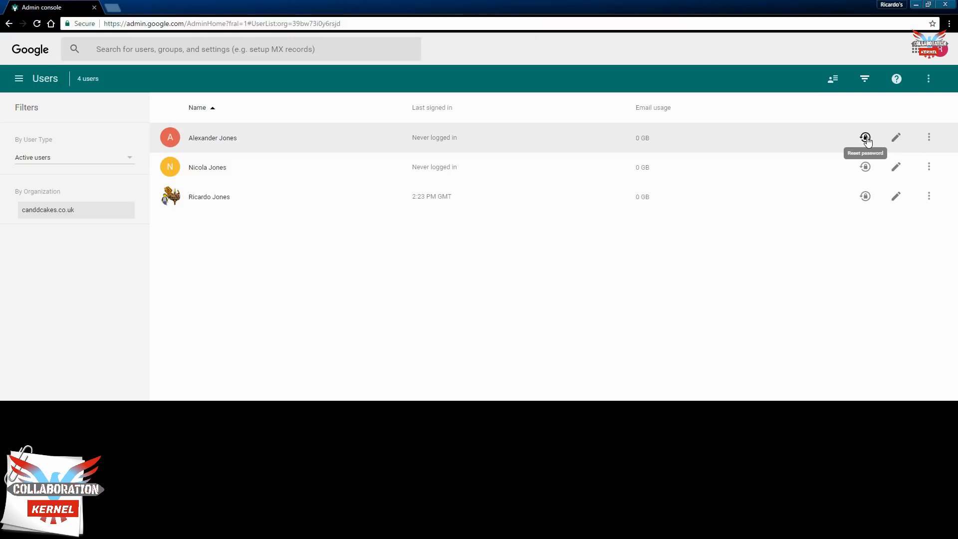
pyautogui.click(866, 140)
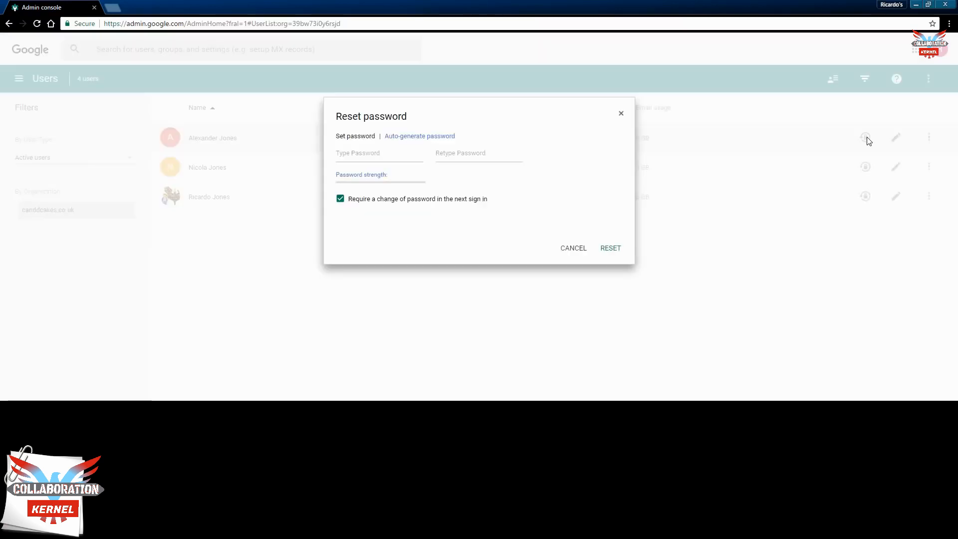
pyautogui.click(343, 154)
pyautogui.click(441, 155)
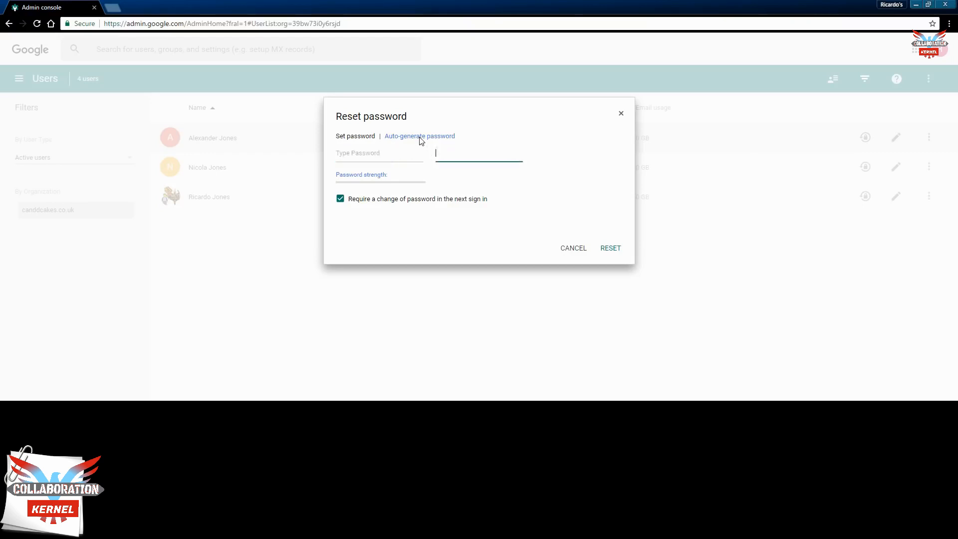
pyautogui.click(349, 153)
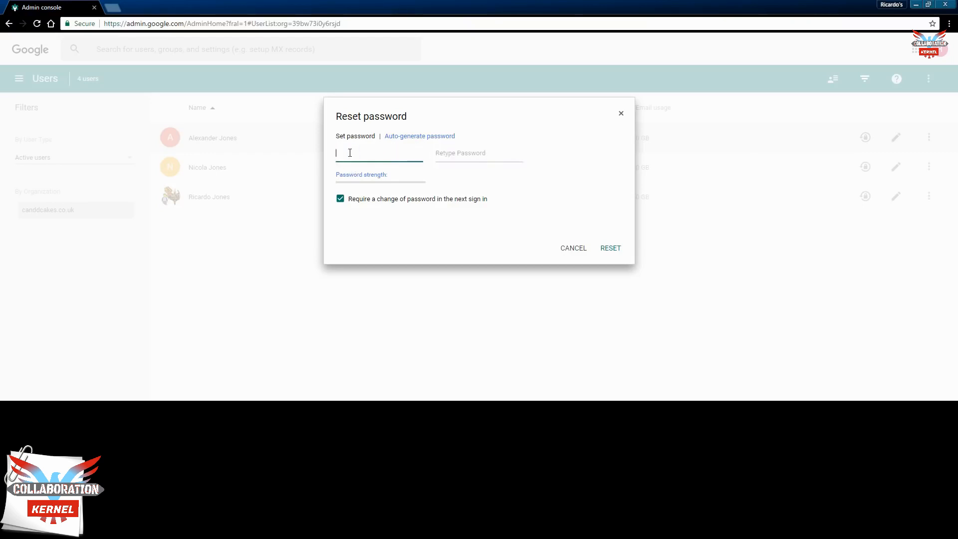
pyautogui.write('••••••••')
pyautogui.press('BackSpace')
pyautogui.write('•••••••••••••••••••••••')
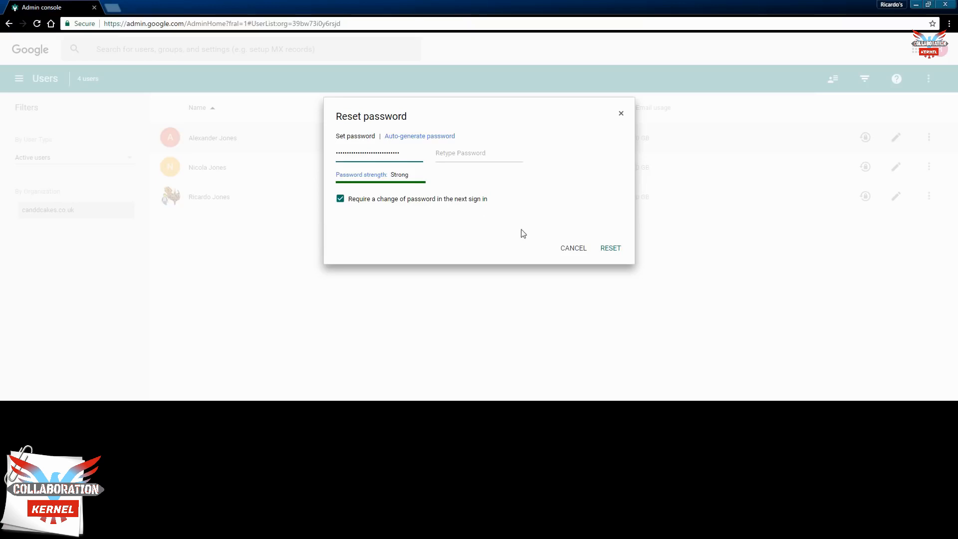
pyautogui.click(563, 248)
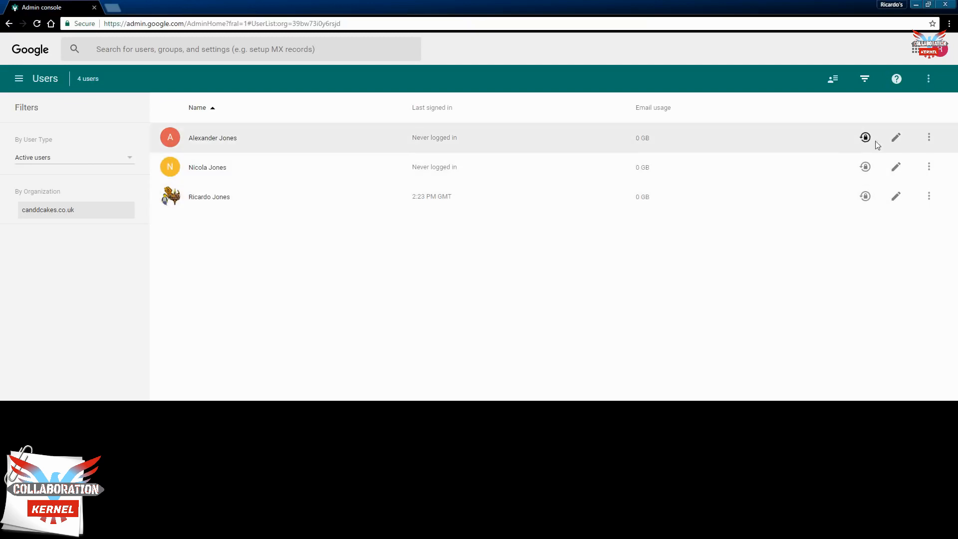
pyautogui.click(896, 138)
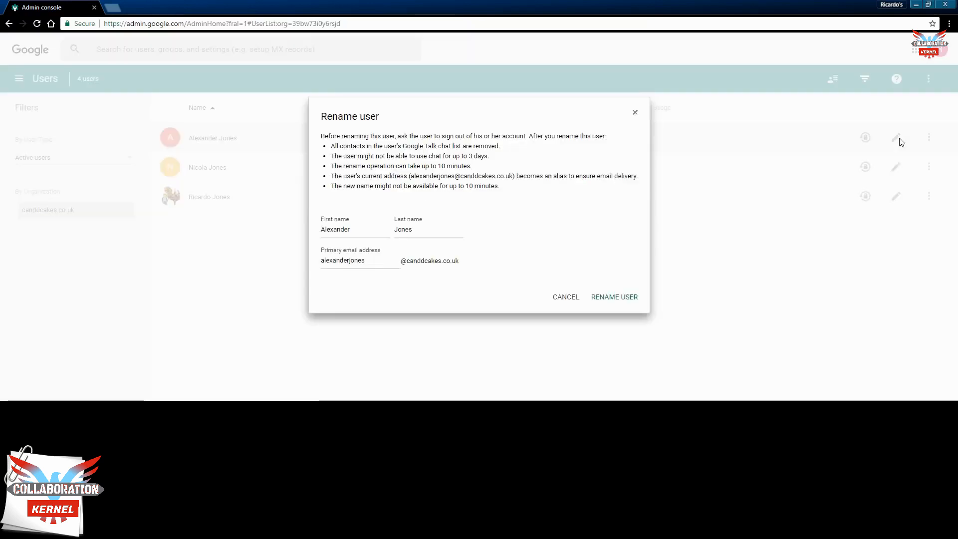
pyautogui.click(362, 231)
pyautogui.press('BackSpace')
pyautogui.press('BackSpace')
pyautogui.press('BackSpace')
pyautogui.press('BackSpace')
pyautogui.press('BackSpace')
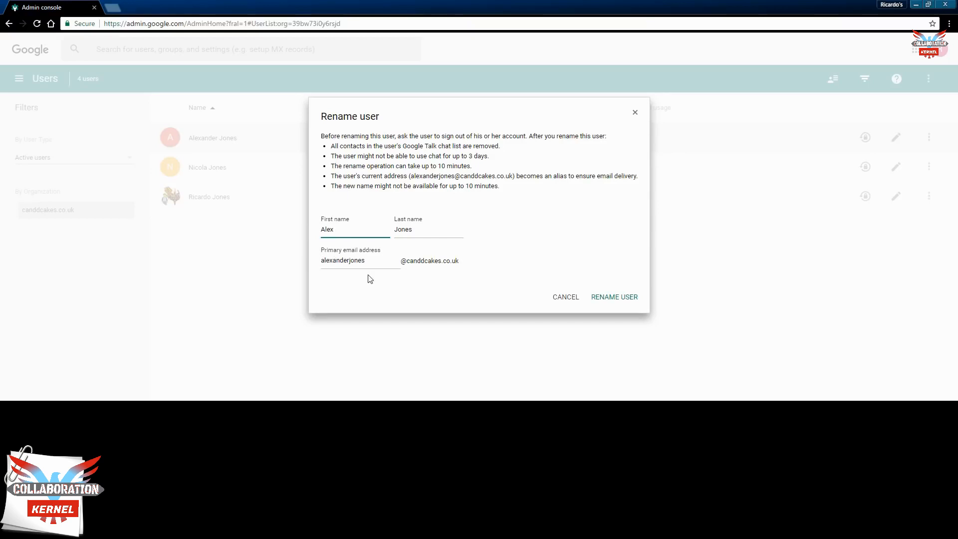
pyautogui.click(557, 298)
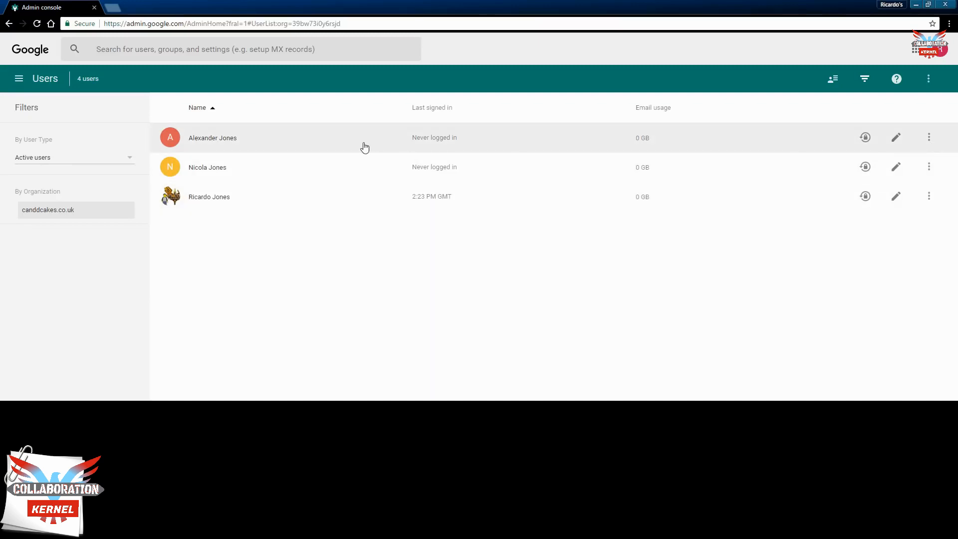
pyautogui.click(931, 143)
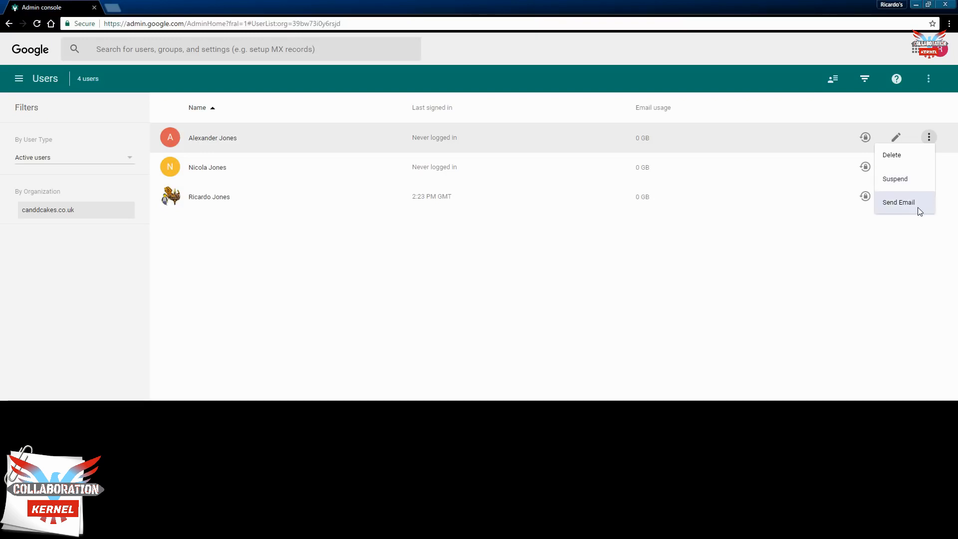
pyautogui.click(891, 222)
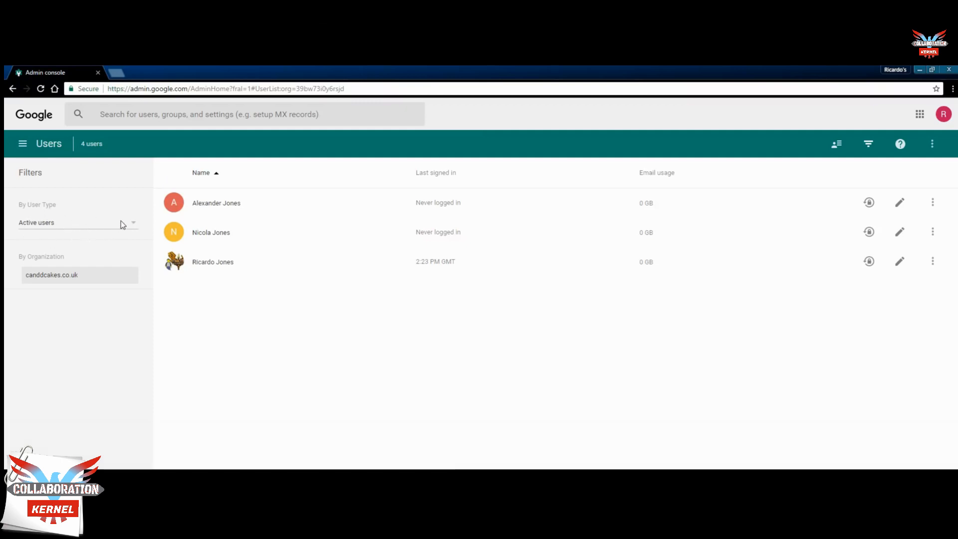
pyautogui.click(132, 221)
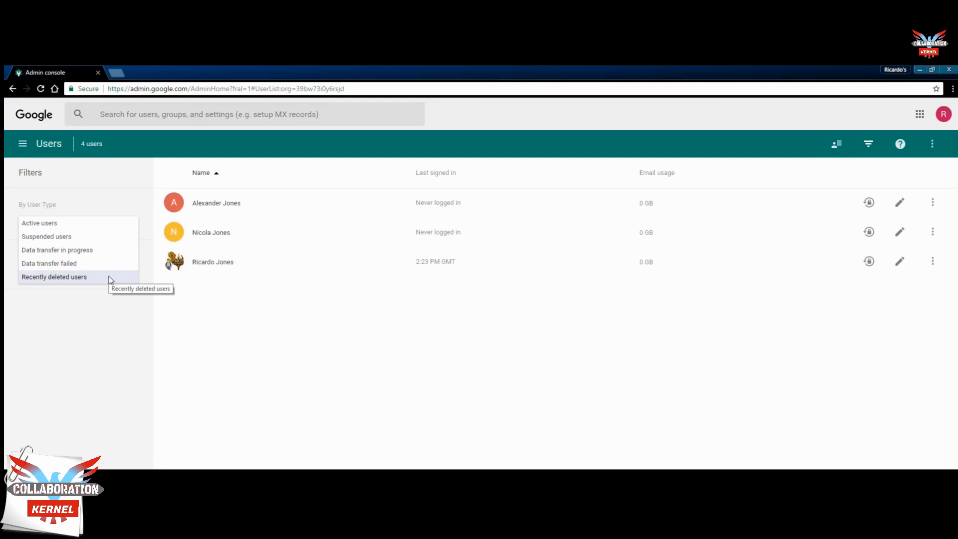
pyautogui.click(369, 325)
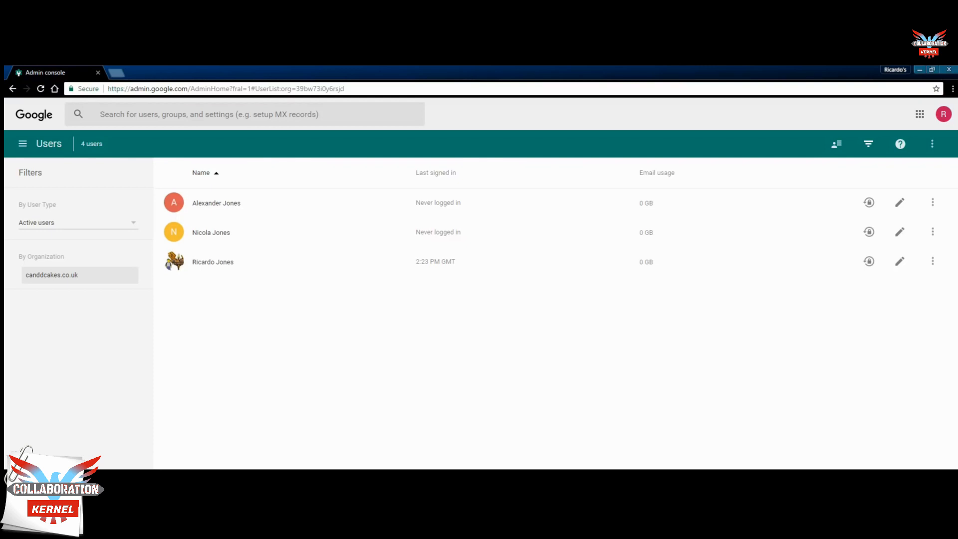
# Step: Enter the new user's first name, last name and primary email username at canddcakes.co.uk
pyautogui.click(355, 201)
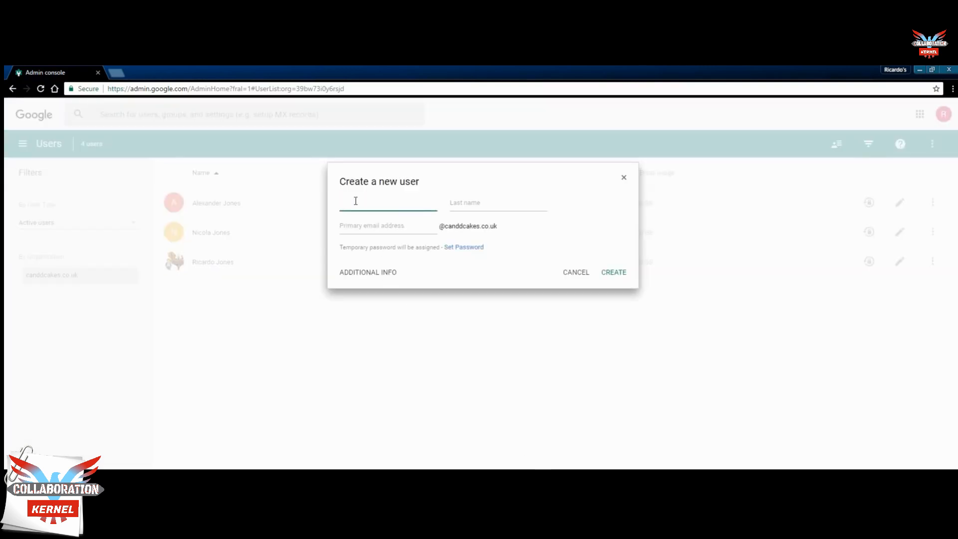
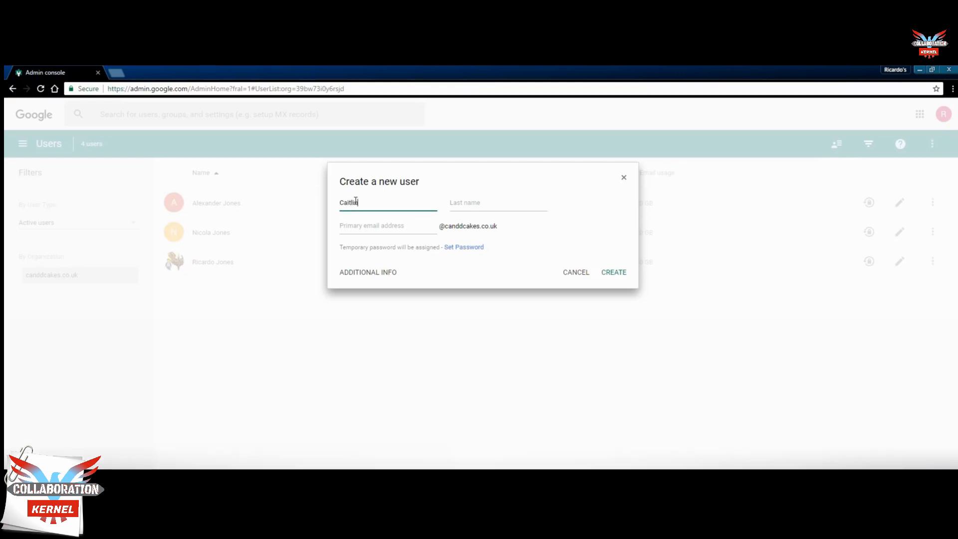
pyautogui.press('Tab')
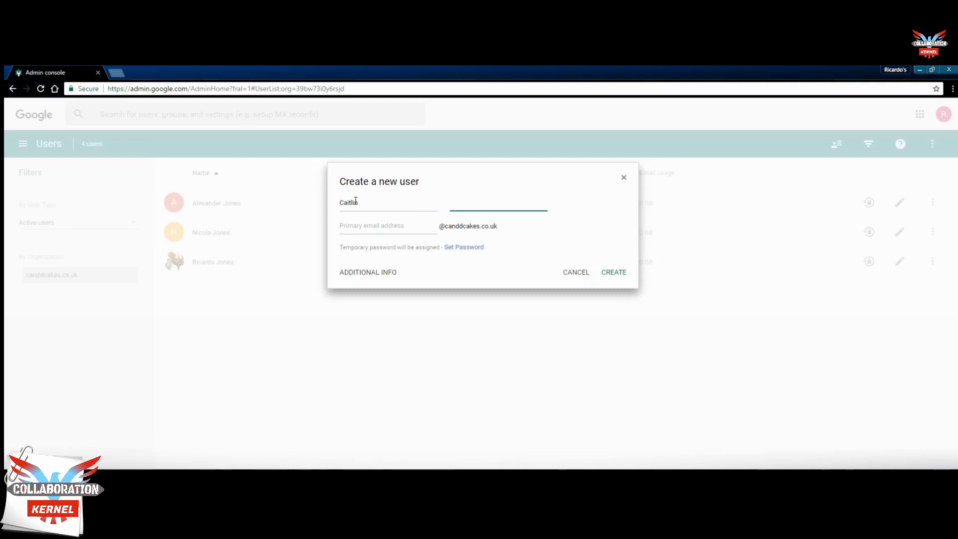
pyautogui.press('Tab')
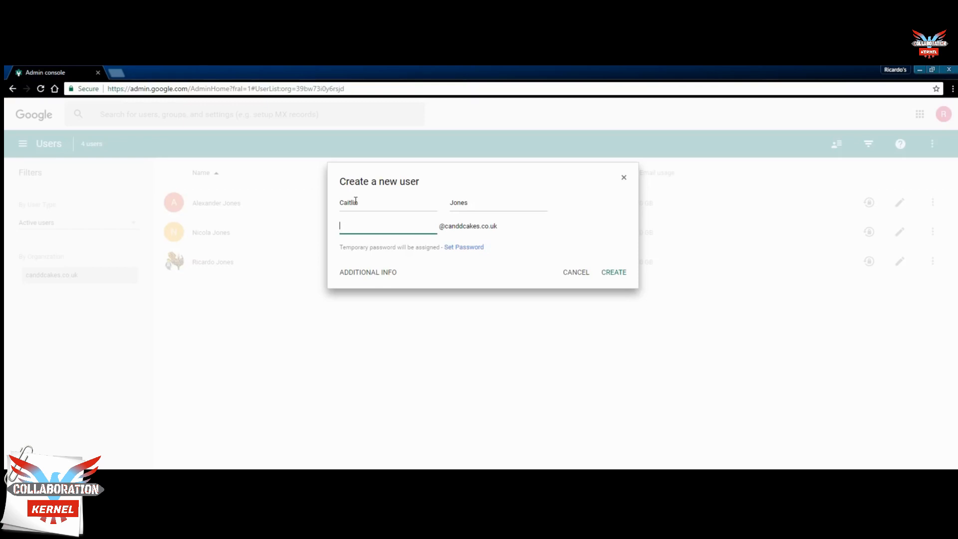
# Step: Add two phone numbers under additional info, marking the second one as Work
pyautogui.click(374, 274)
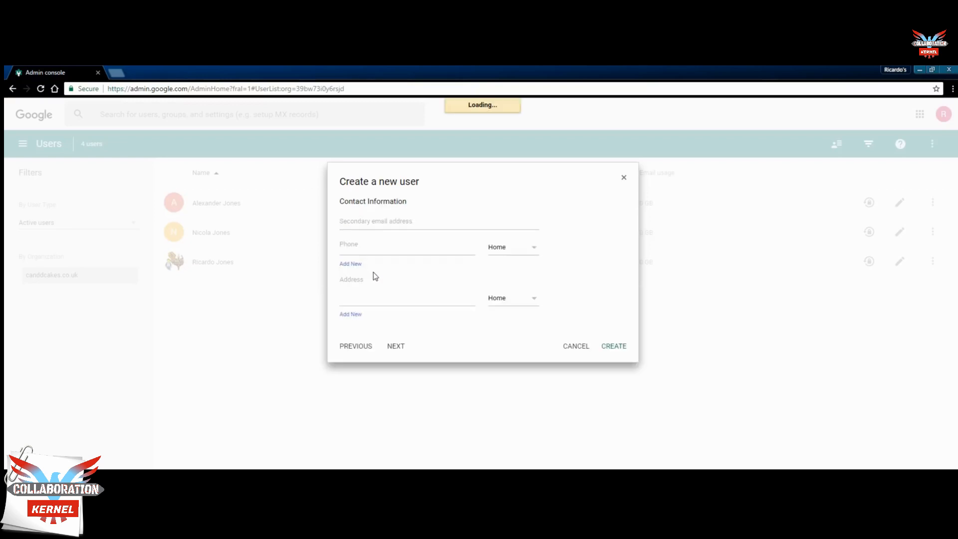
pyautogui.click(397, 223)
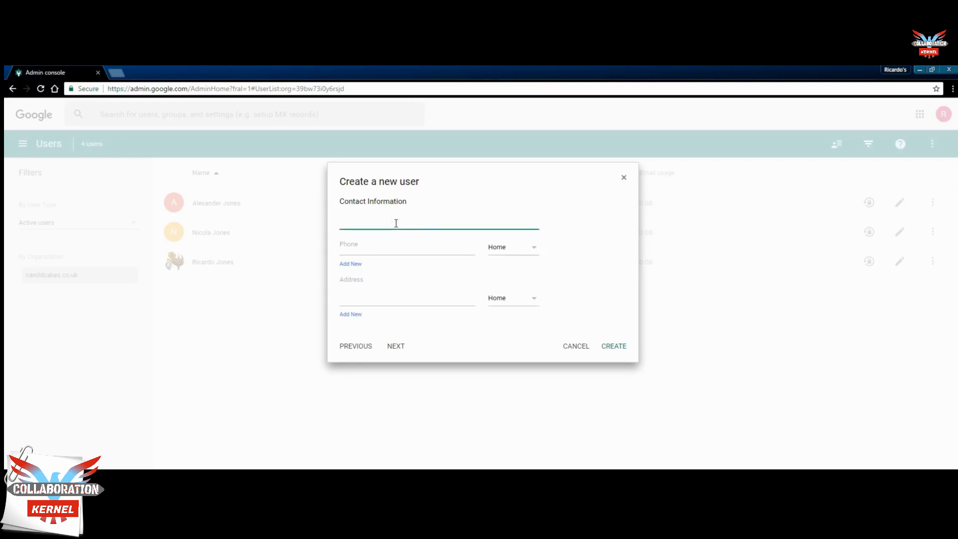
pyautogui.click(383, 241)
pyautogui.write('5554477')
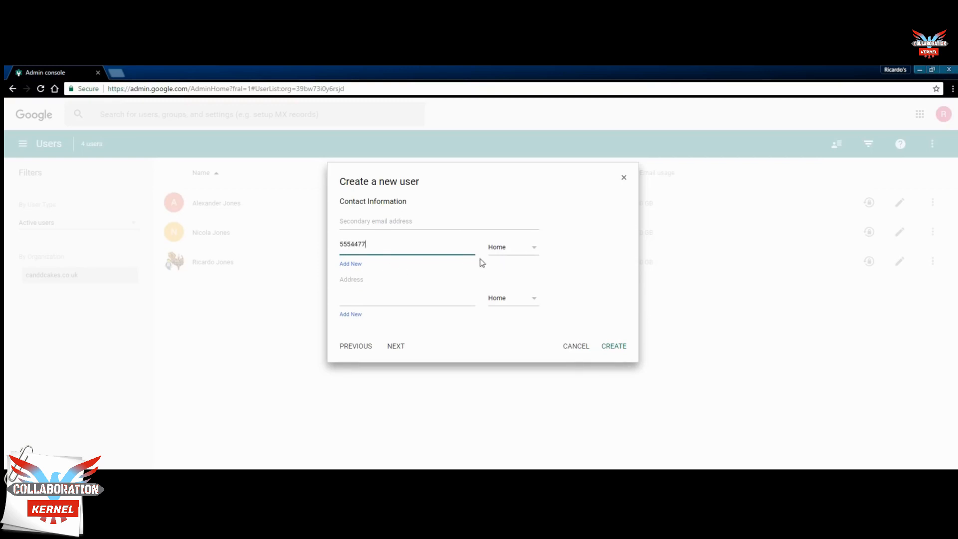
pyautogui.click(351, 264)
pyautogui.click(371, 268)
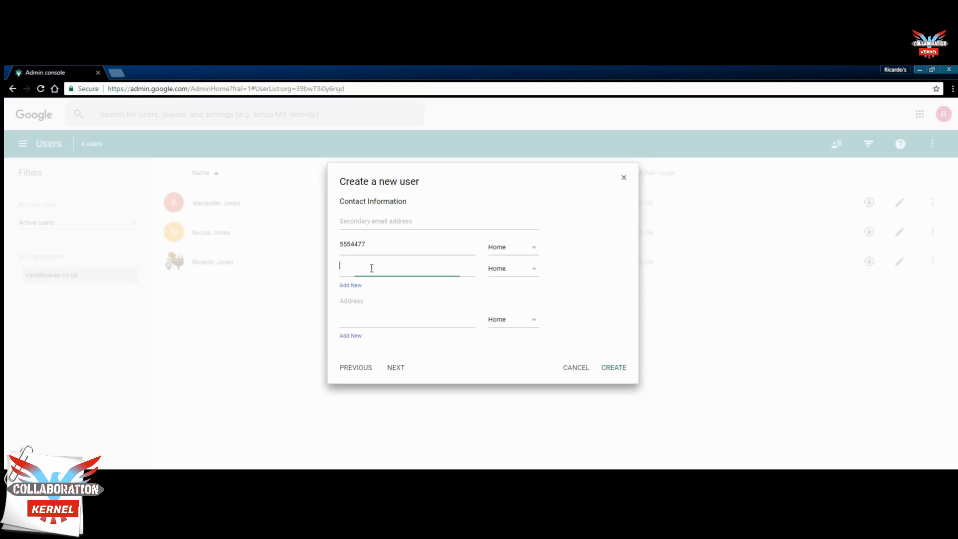
pyautogui.write('6664444')
pyautogui.click(531, 267)
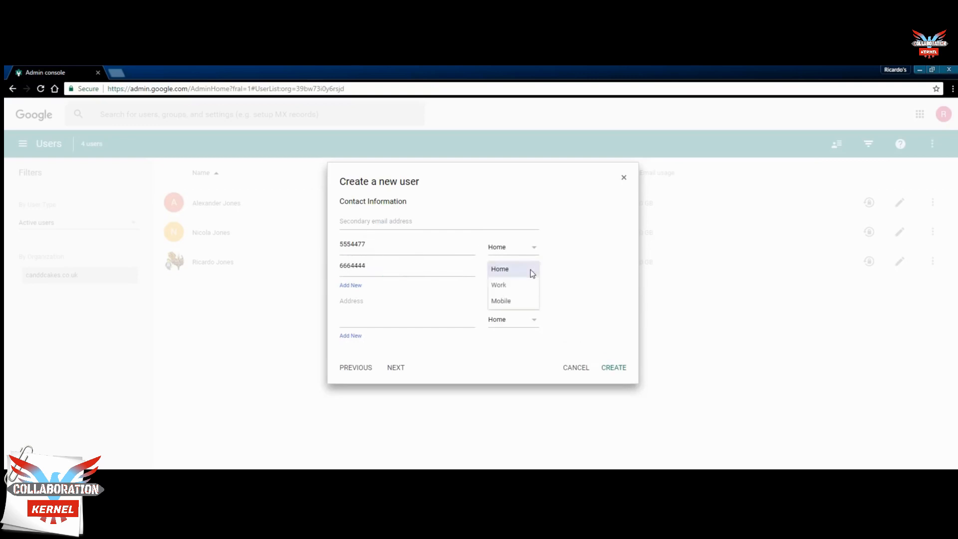
pyautogui.click(523, 285)
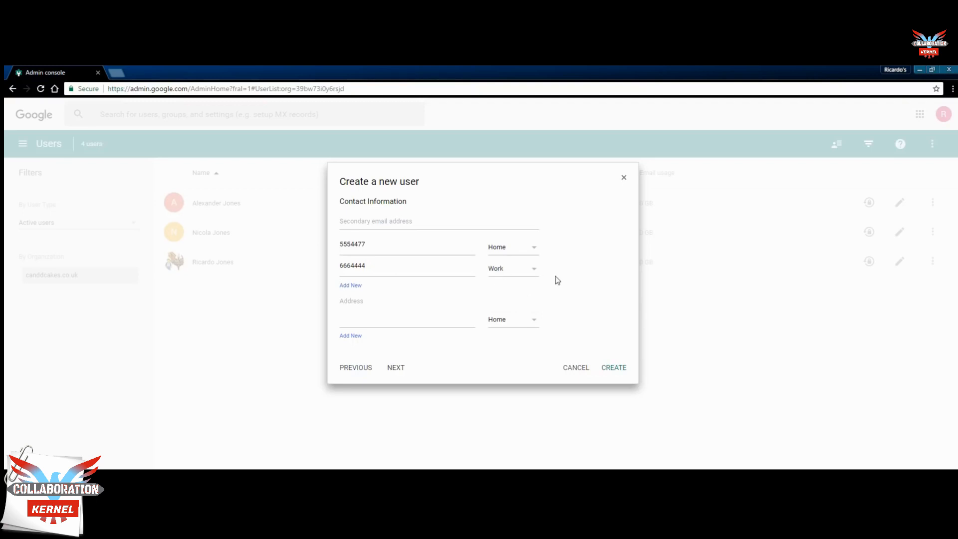
pyautogui.click(362, 288)
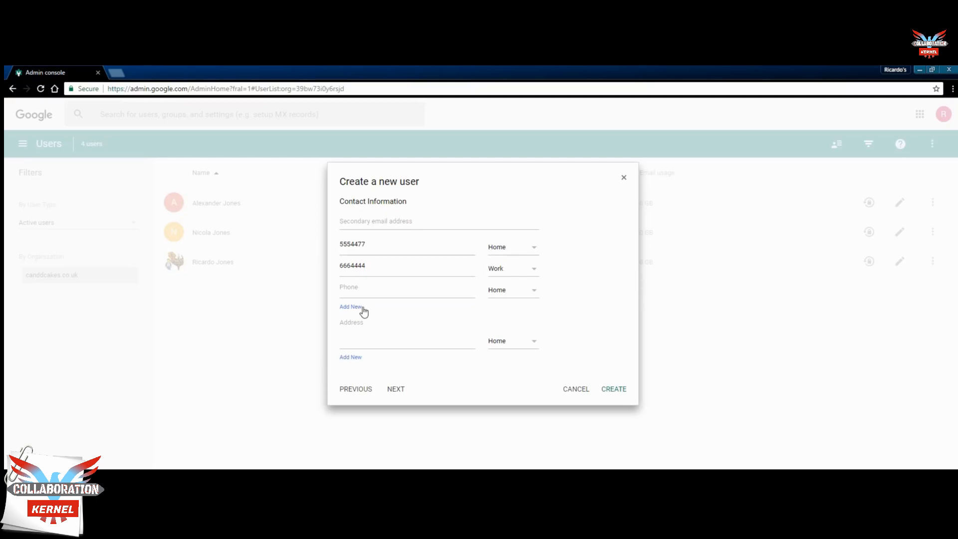
# Step: Enter the user's address as a Work address and continue to Employee Details
pyautogui.click(356, 323)
pyautogui.write('The Bakery ')
pyautogui.write('C&D C')
pyautogui.write('akes')
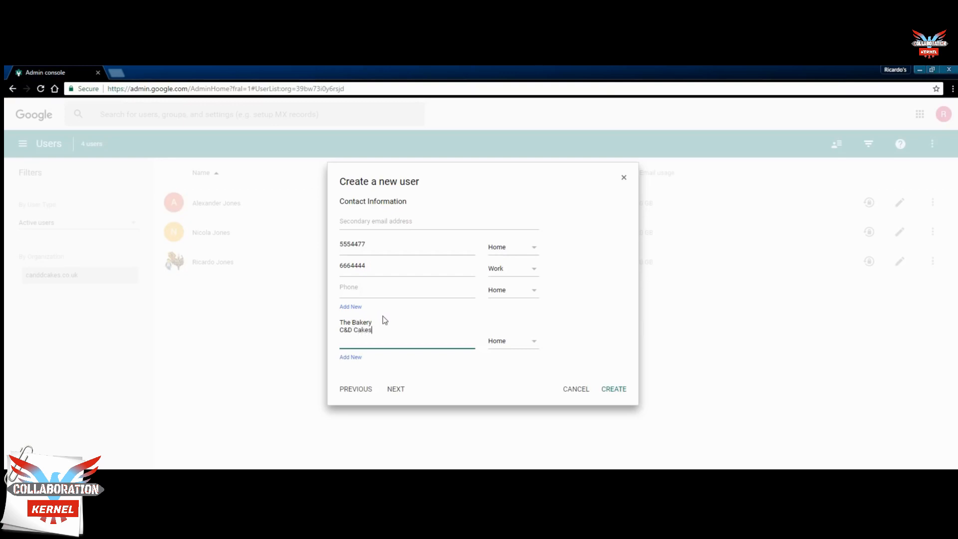
pyautogui.click(533, 343)
pyautogui.click(521, 357)
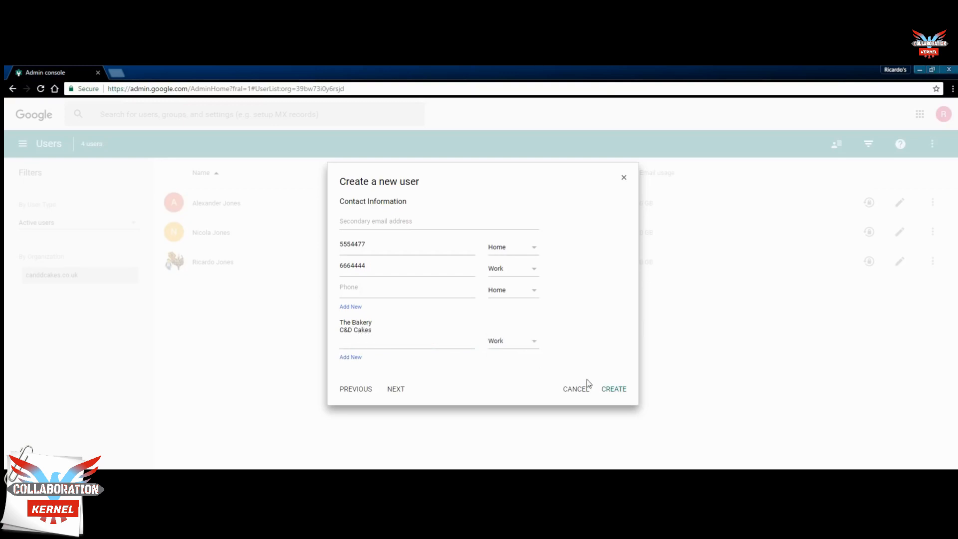
pyautogui.click(396, 390)
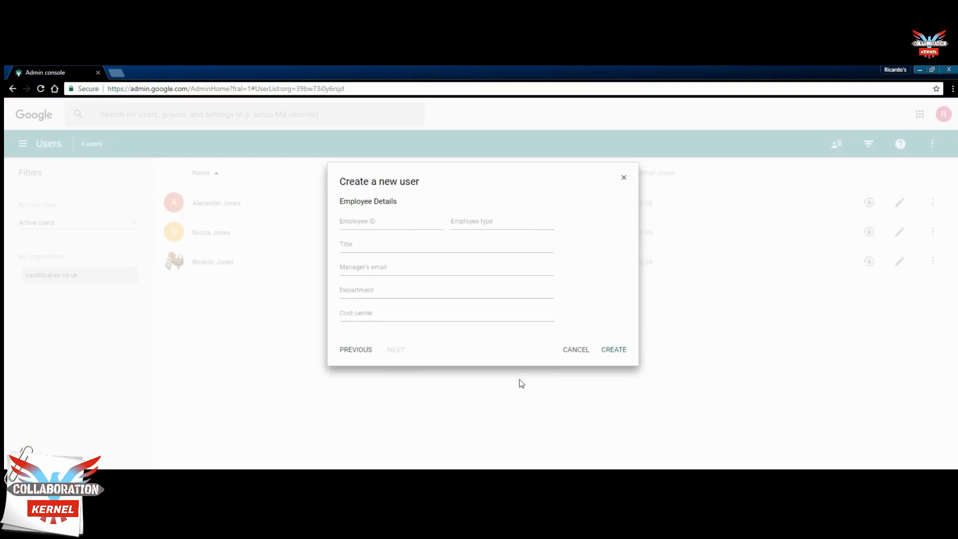
# Step: Set Employee ID 6, type Employee, title Pan Washer, department Bakery, cost center 1, and create the user
pyautogui.click(401, 220)
pyautogui.write('6')
pyautogui.click(512, 223)
pyautogui.write('Employee')
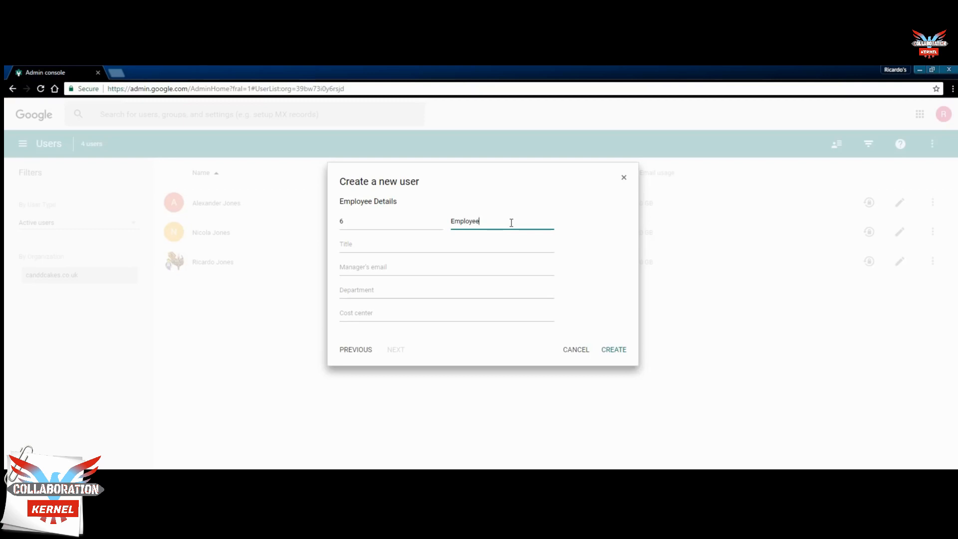
pyautogui.click(422, 239)
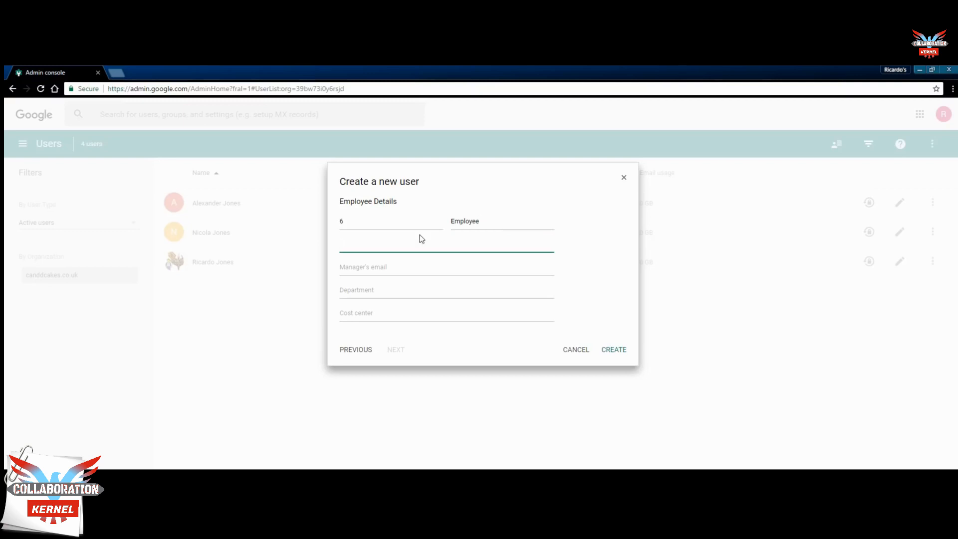
pyautogui.write('Pan Washer')
pyautogui.click(419, 268)
pyautogui.click(419, 287)
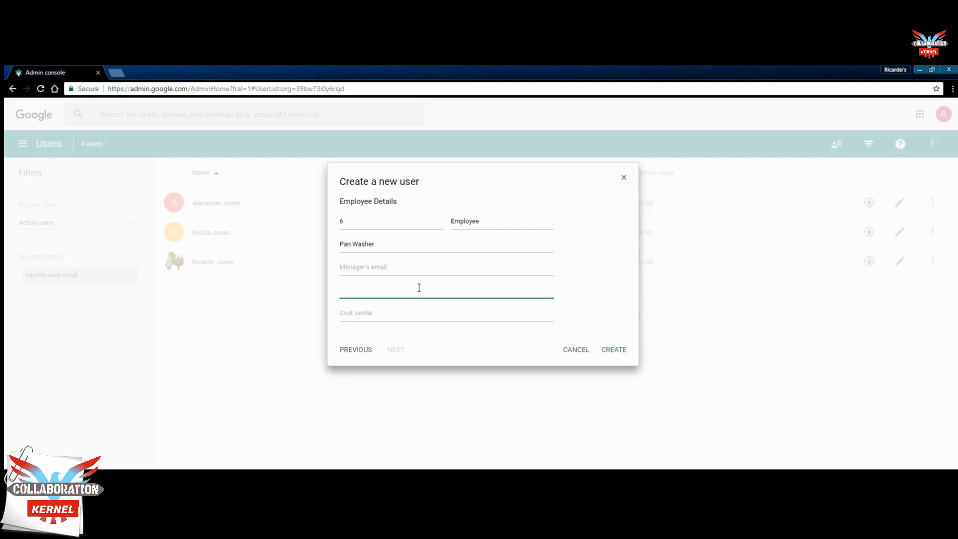
pyautogui.write('Bakery')
pyautogui.click(418, 316)
pyautogui.write('1')
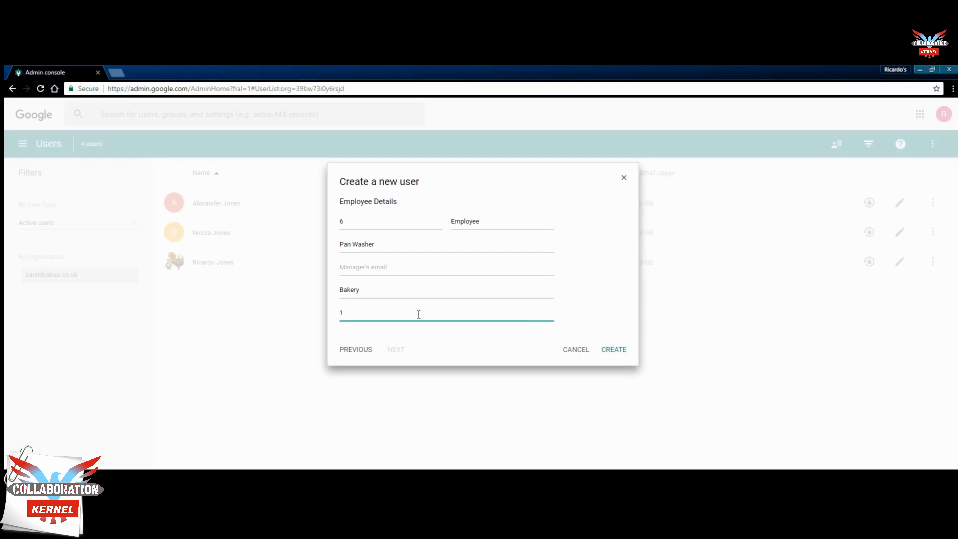
pyautogui.click(611, 351)
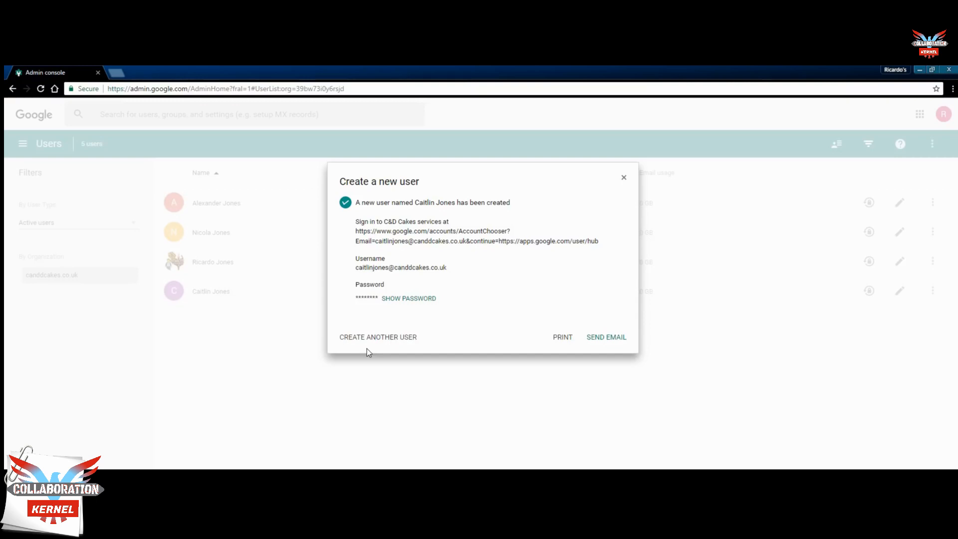
# Step: Close the creation confirmation and bring up the new user's actions menu
pyautogui.click(624, 179)
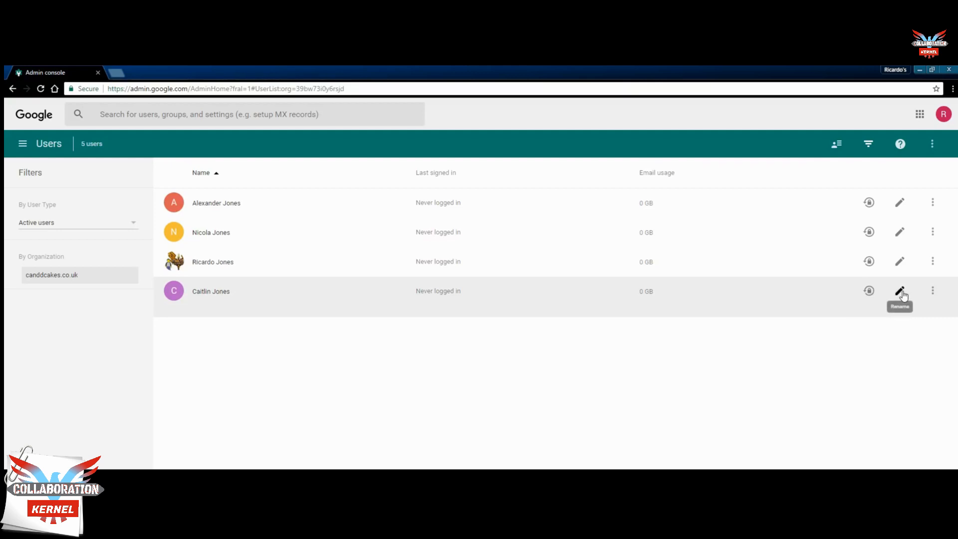
pyautogui.click(933, 295)
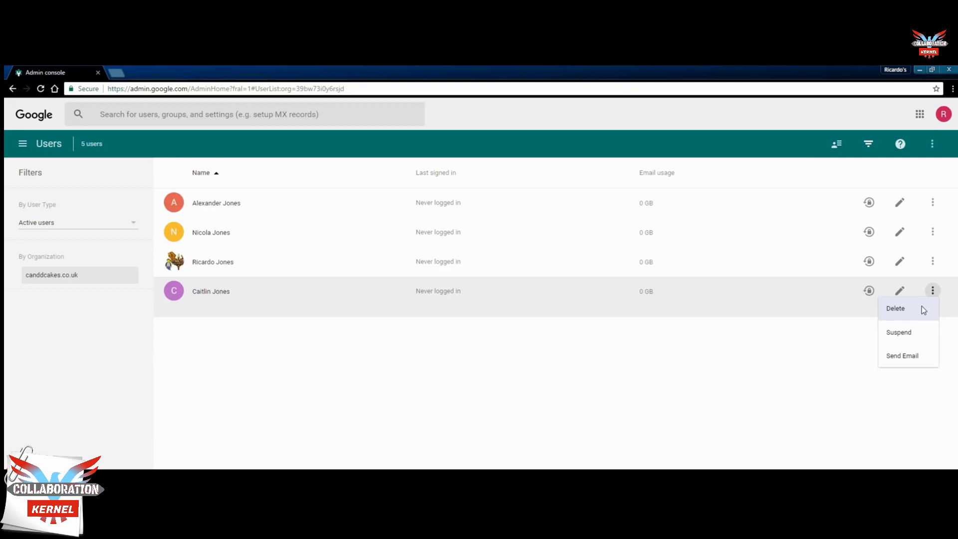
# Step: Start deleting the new user, include unshared data, pick an existing user as owner, then step back
pyautogui.click(921, 306)
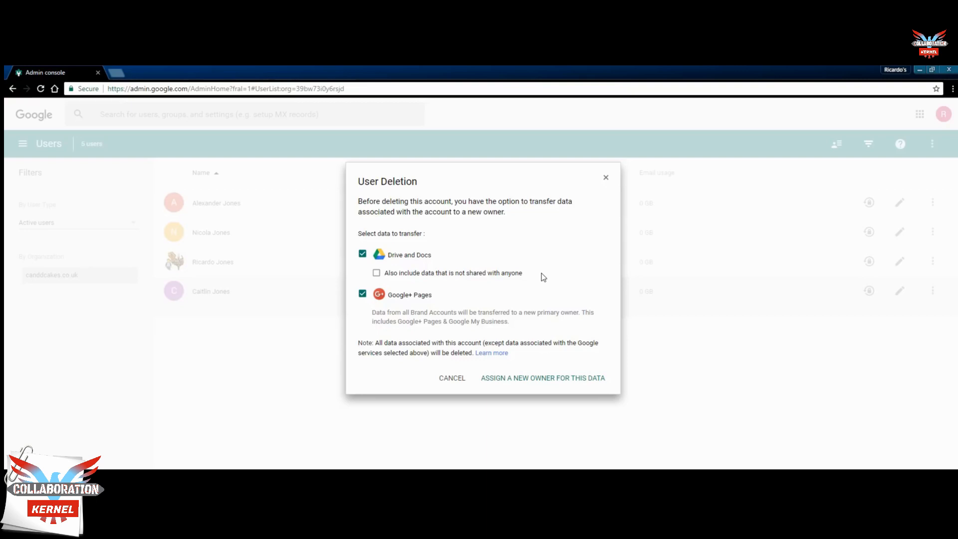
pyautogui.click(376, 275)
pyautogui.click(551, 380)
pyautogui.click(407, 290)
pyautogui.write('r')
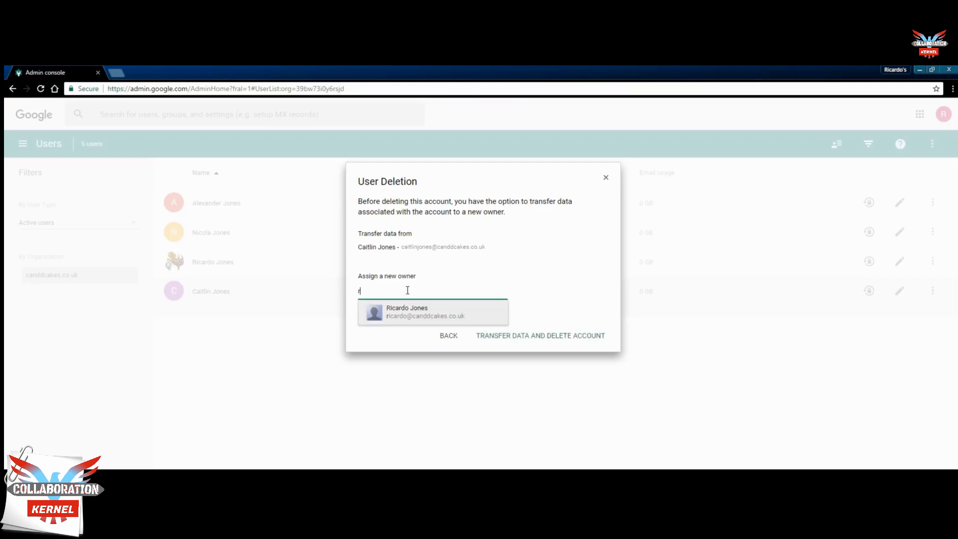
pyautogui.click(430, 312)
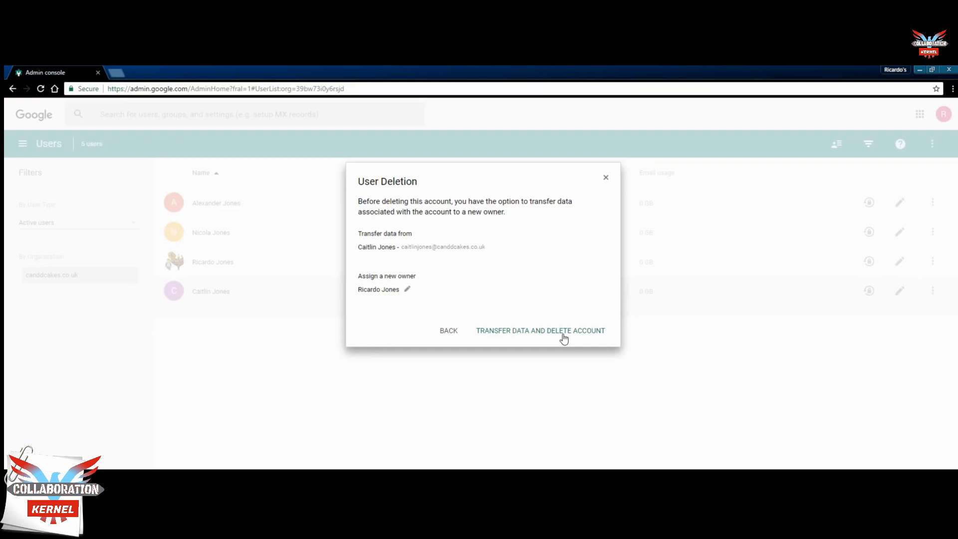
pyautogui.click(454, 331)
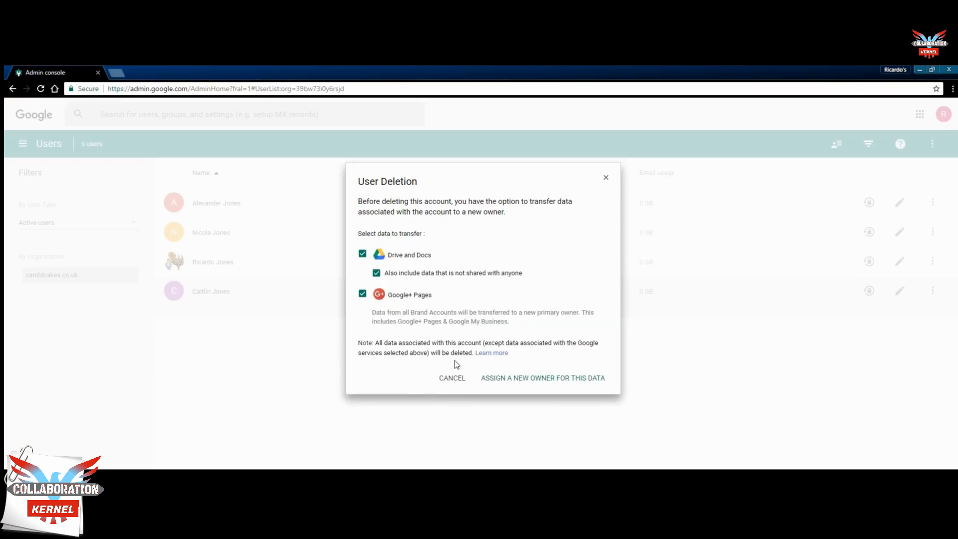
# Step: Cancel the user deletion, then start a suspension of the new user and cancel it too
pyautogui.click(452, 378)
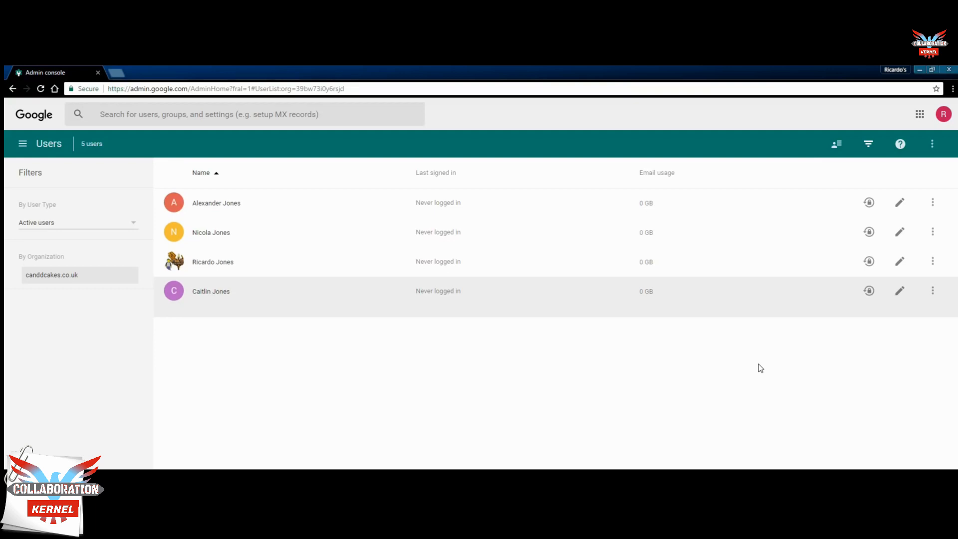
pyautogui.click(932, 292)
pyautogui.click(917, 331)
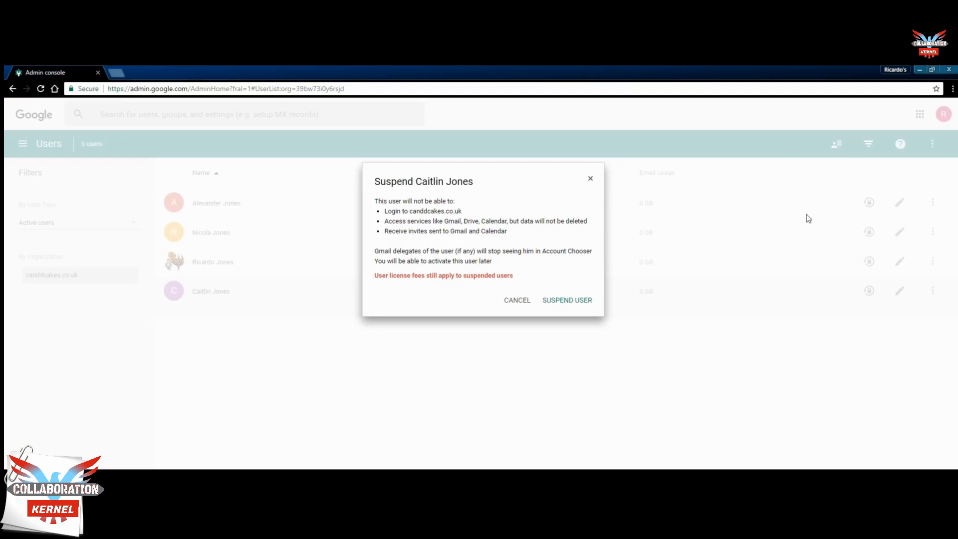
pyautogui.click(520, 301)
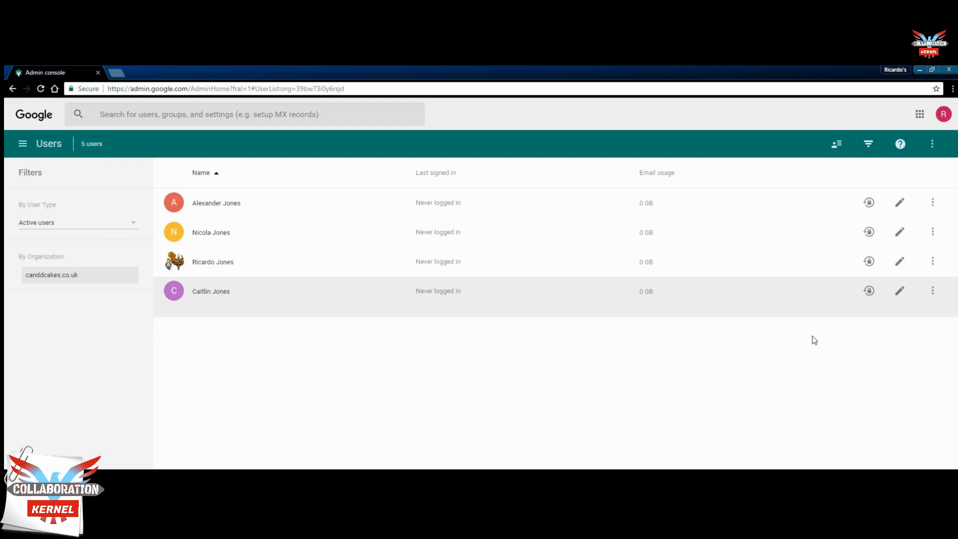
# Step: Delete the new user, transferring all data including unshared files to the suggested existing user
pyautogui.click(933, 292)
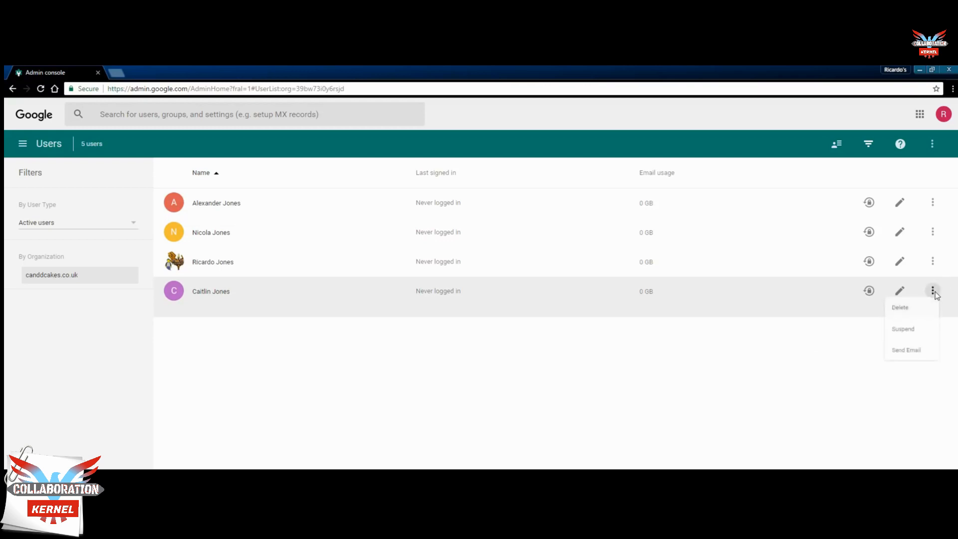
pyautogui.click(895, 309)
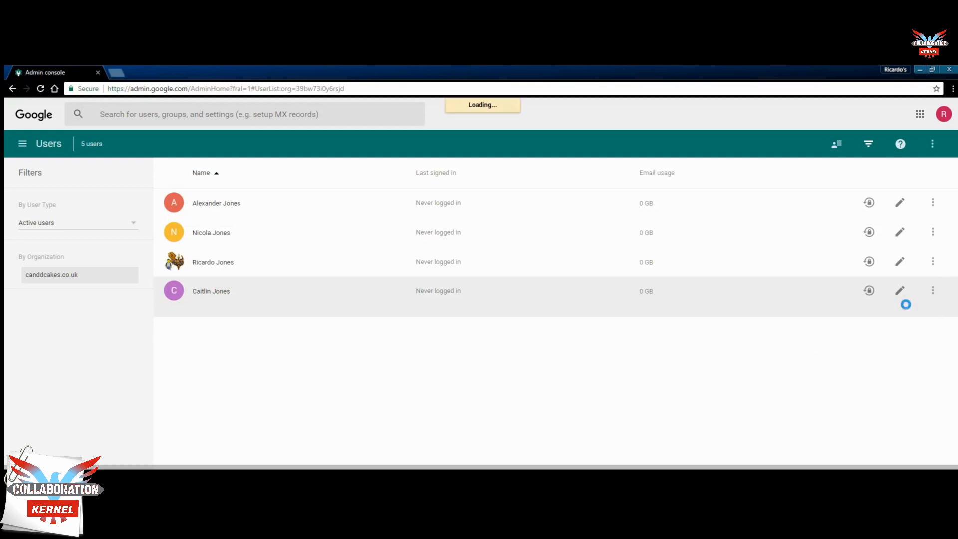
pyautogui.click(376, 273)
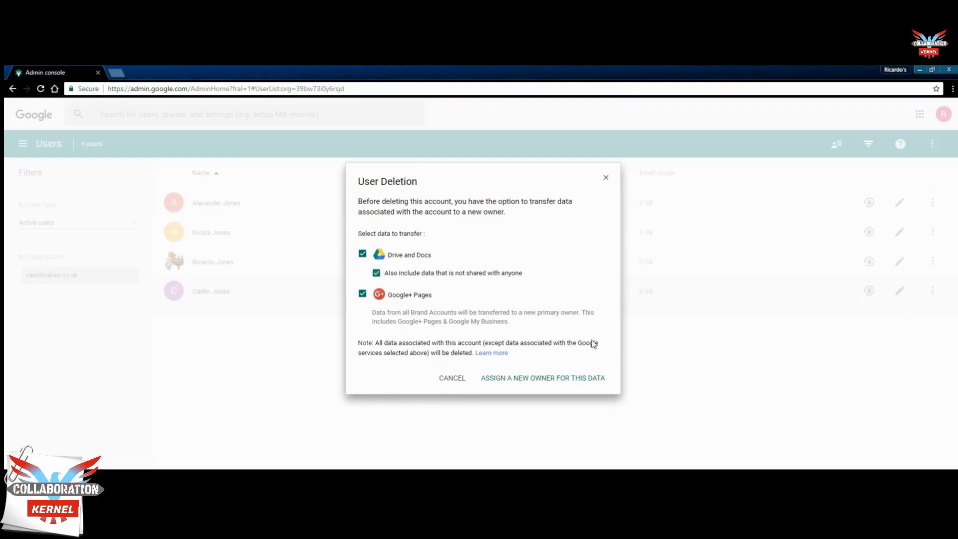
pyautogui.click(560, 378)
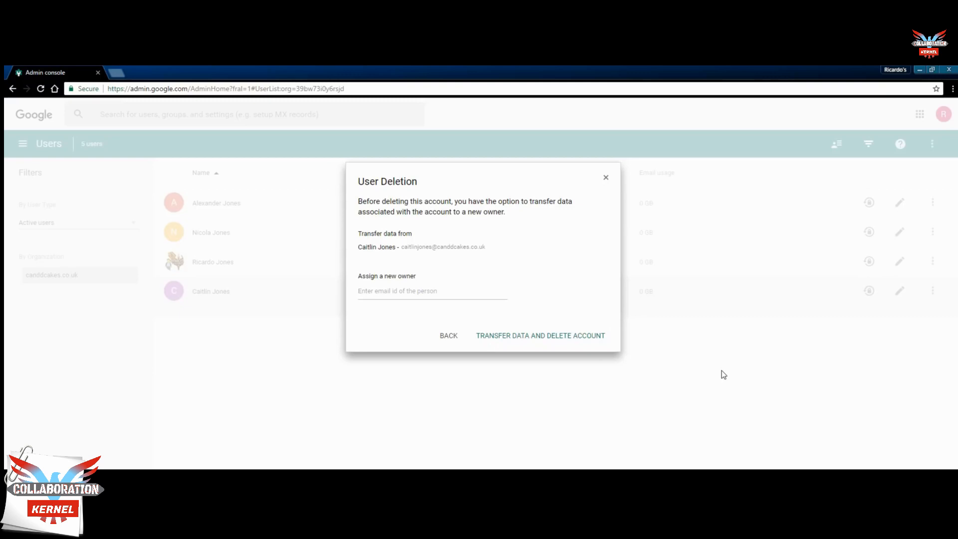
pyautogui.click(385, 291)
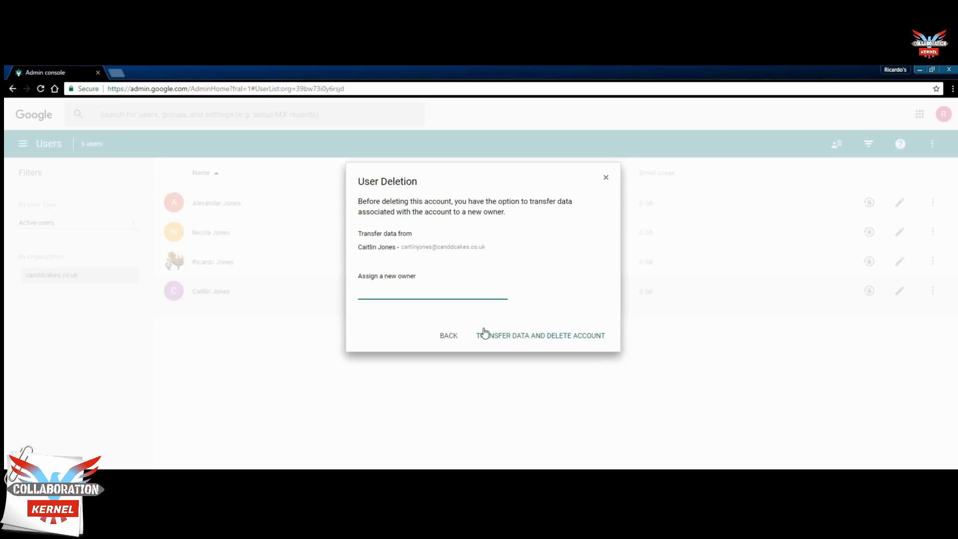
pyautogui.click(427, 313)
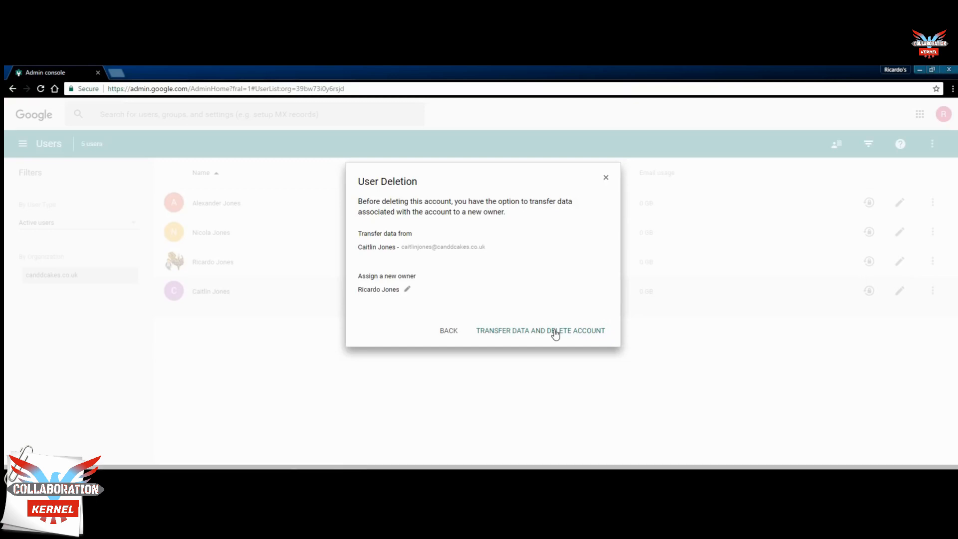
pyautogui.click(557, 334)
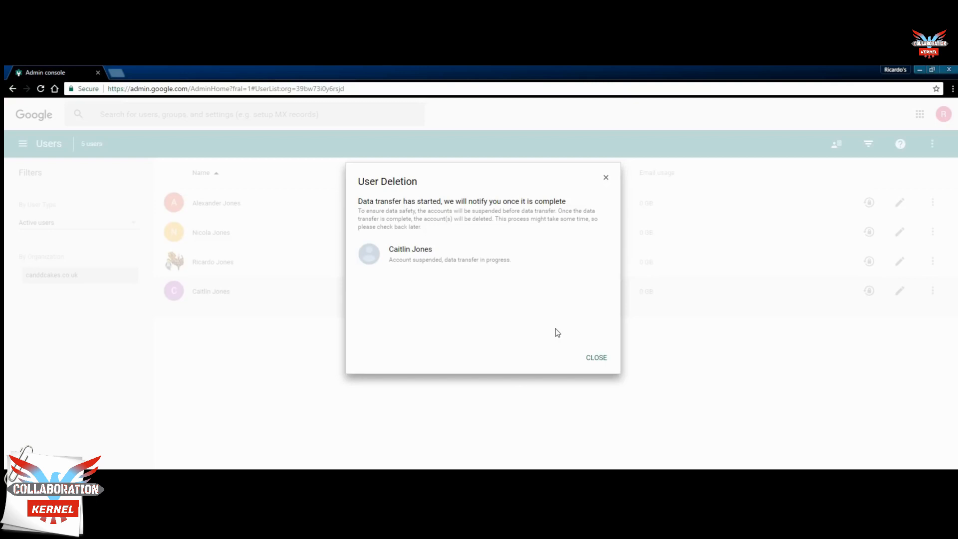
pyautogui.click(594, 358)
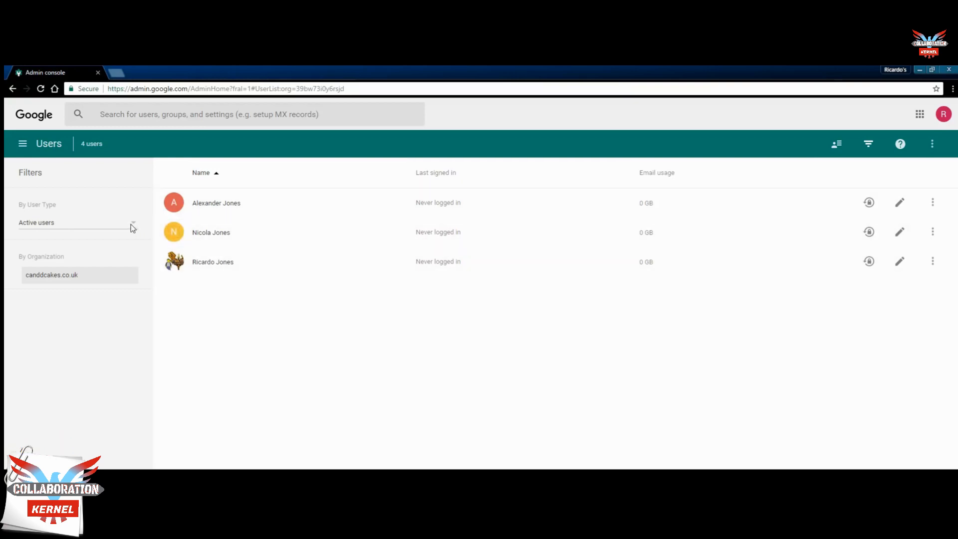
# Step: Filter the users list to Recently deleted users and restore the deleted account
pyautogui.click(133, 223)
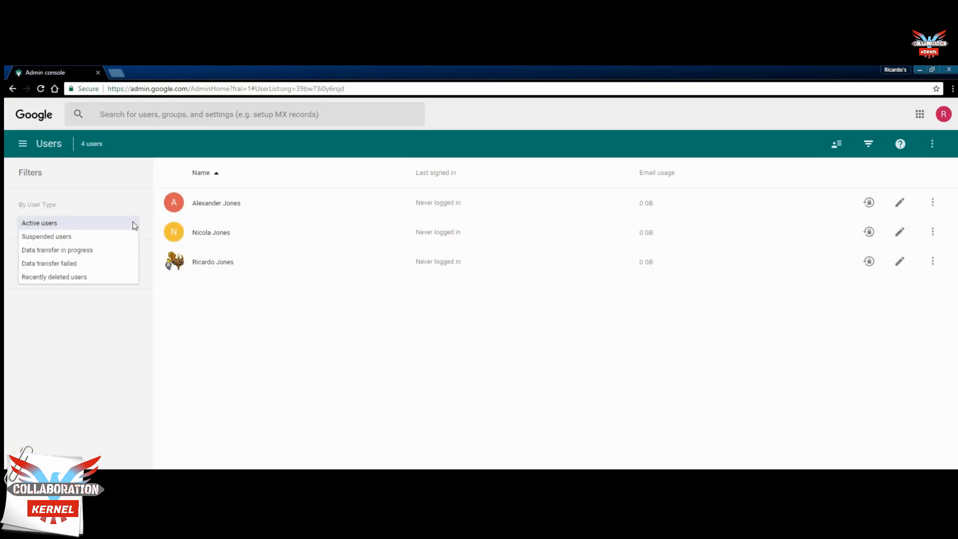
pyautogui.click(103, 232)
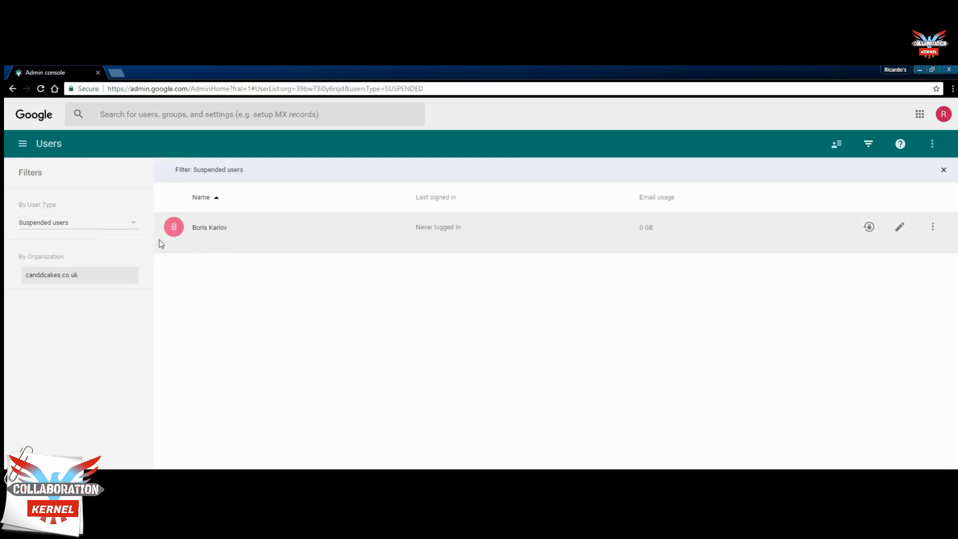
pyautogui.click(131, 224)
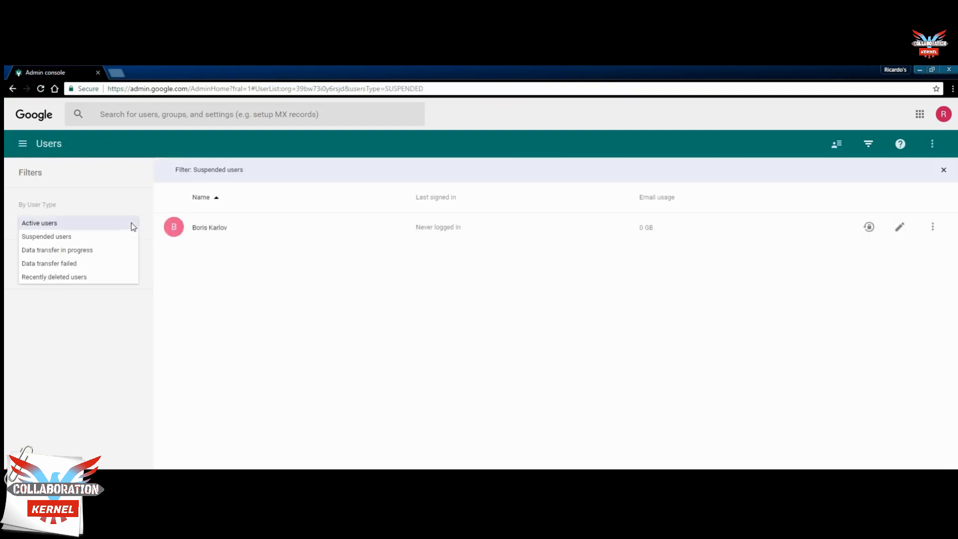
pyautogui.click(98, 278)
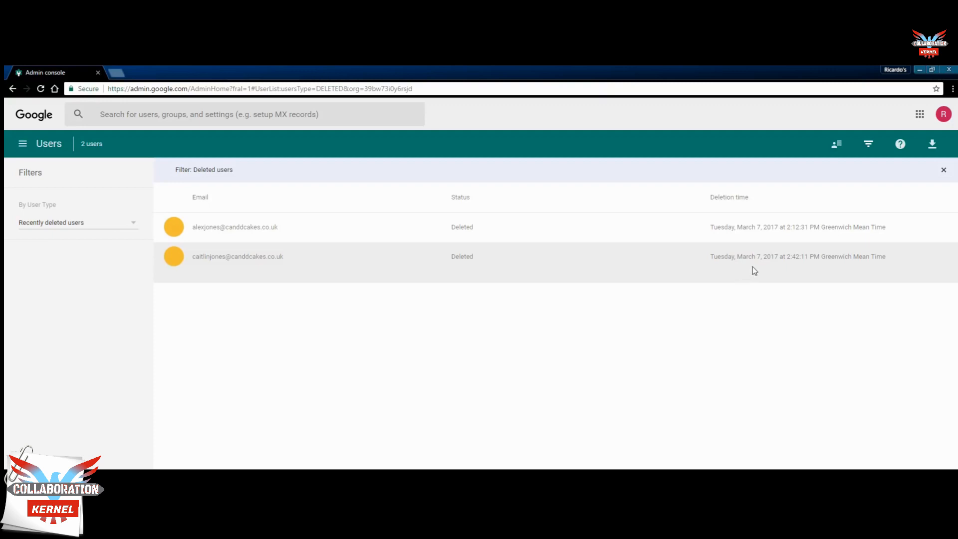
pyautogui.click(174, 257)
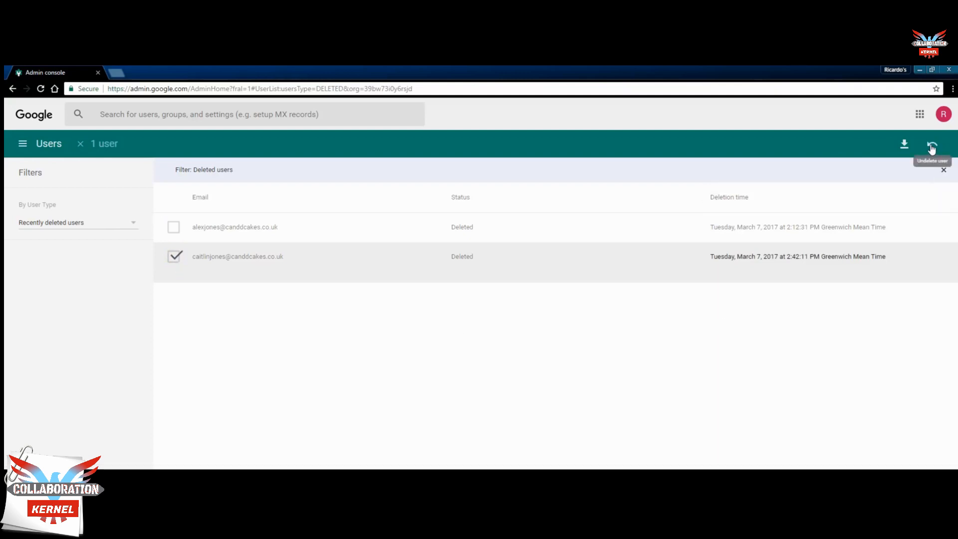
pyautogui.click(932, 149)
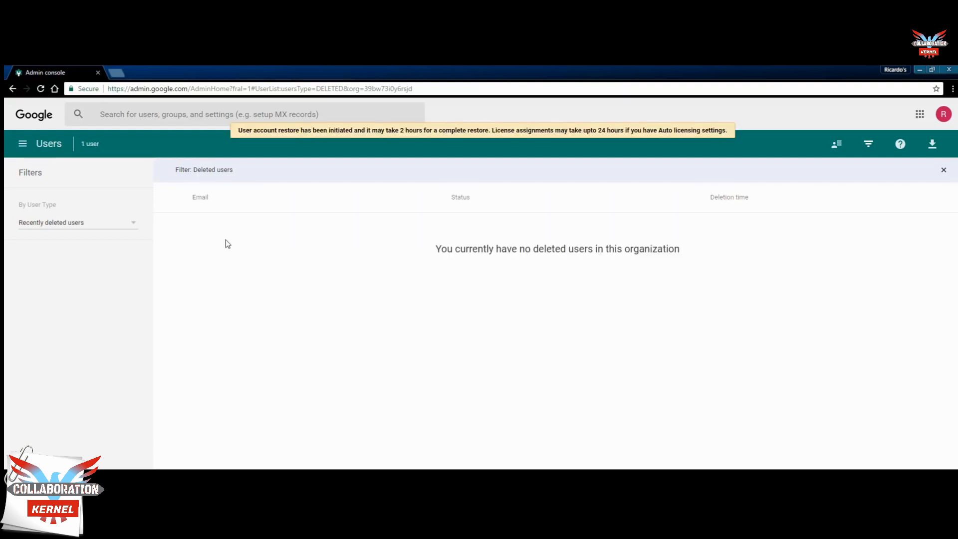
pyautogui.click(134, 224)
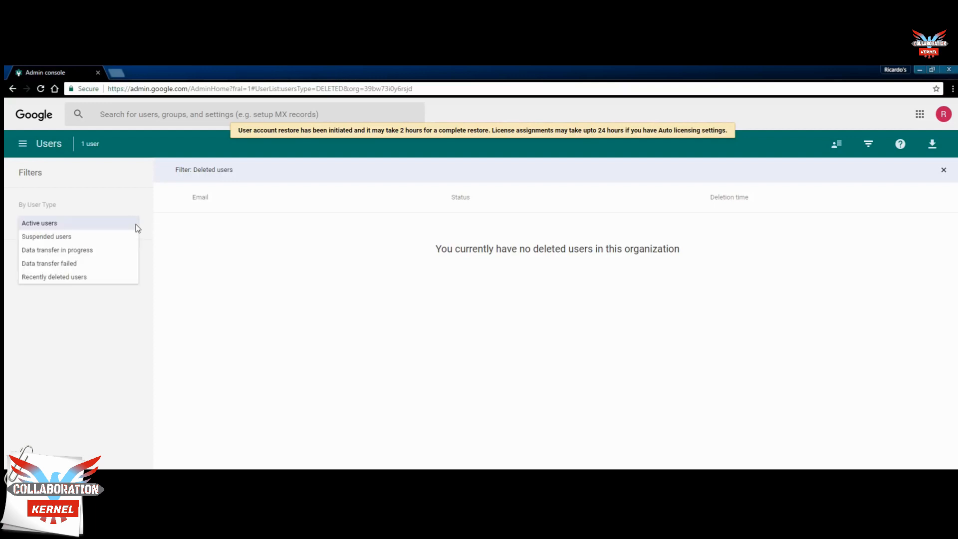
# Step: Filter the users list by user type to Suspended users
pyautogui.click(99, 237)
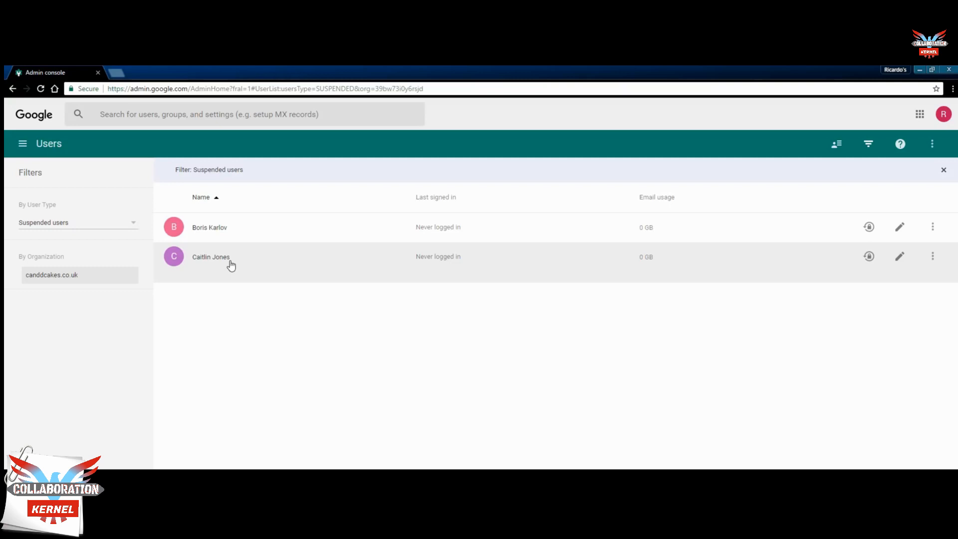
pyautogui.click(132, 223)
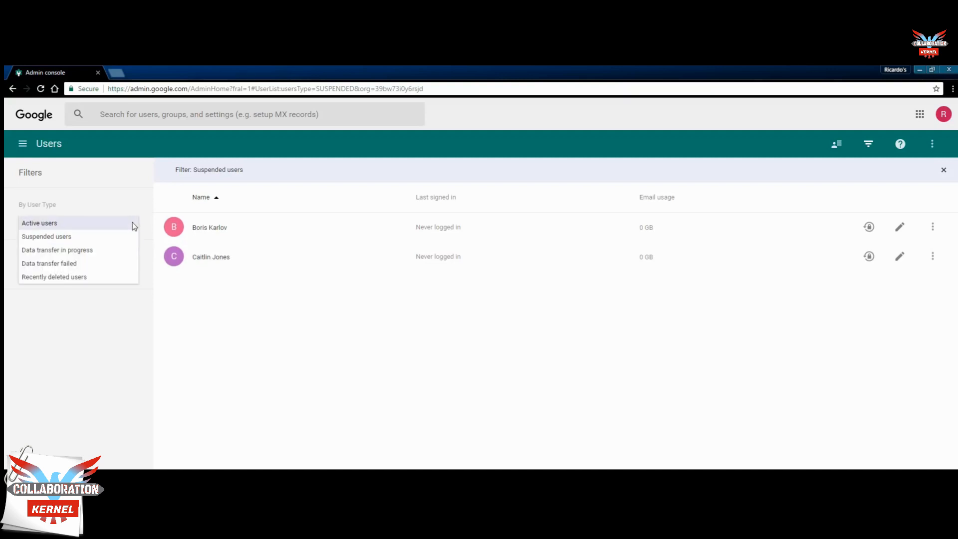
# Step: Switch the filter to Active users and download the sample user CSV for bulk upload
pyautogui.click(94, 223)
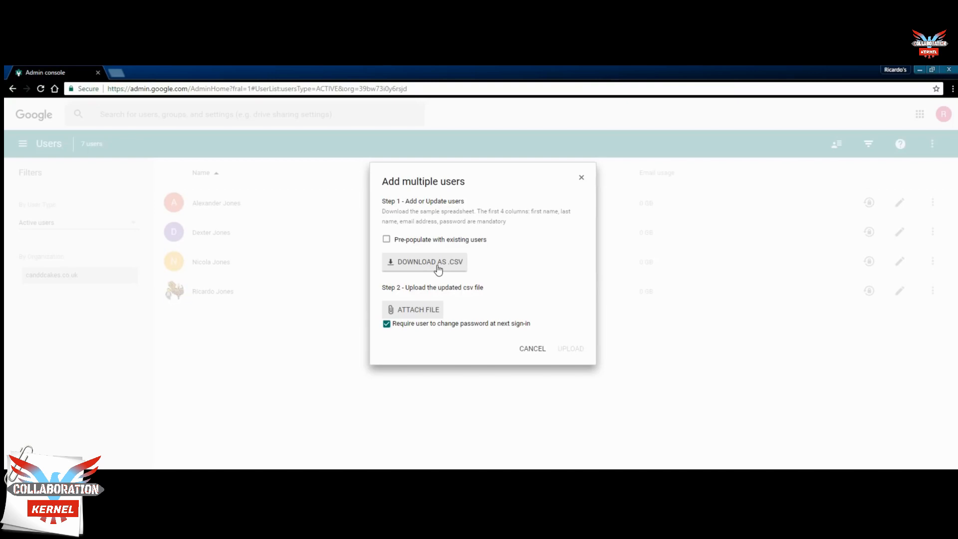
pyautogui.click(438, 270)
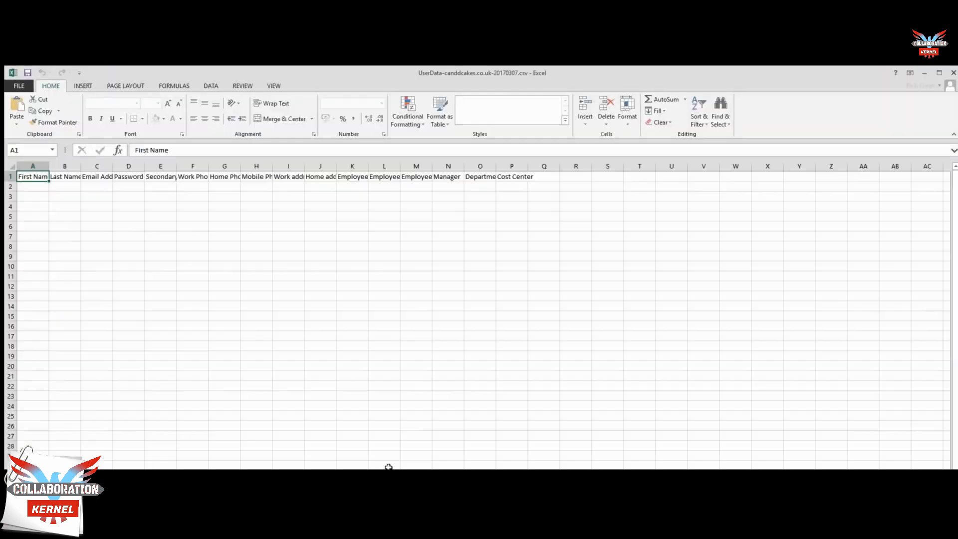
# Step: Auto-fit columns A through I so headers First Name to Work address 1 read fully
pyautogui.doubleClick(49, 166)
pyautogui.doubleClick(86, 165)
pyautogui.doubleClick(121, 165)
pyautogui.doubleClick(168, 166)
pyautogui.doubleClick(202, 165)
pyautogui.doubleClick(255, 165)
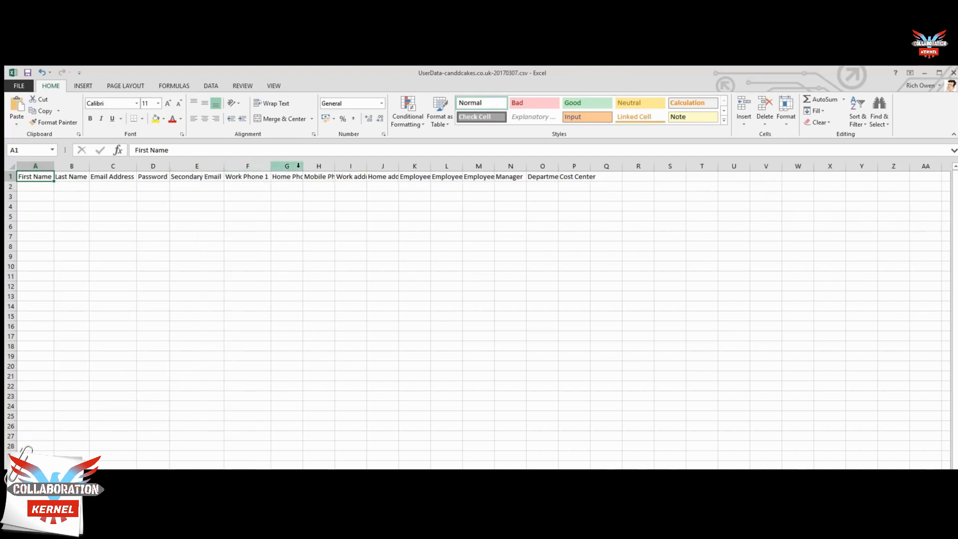
pyautogui.doubleClick(303, 165)
pyautogui.doubleClick(353, 165)
pyautogui.doubleClick(404, 166)
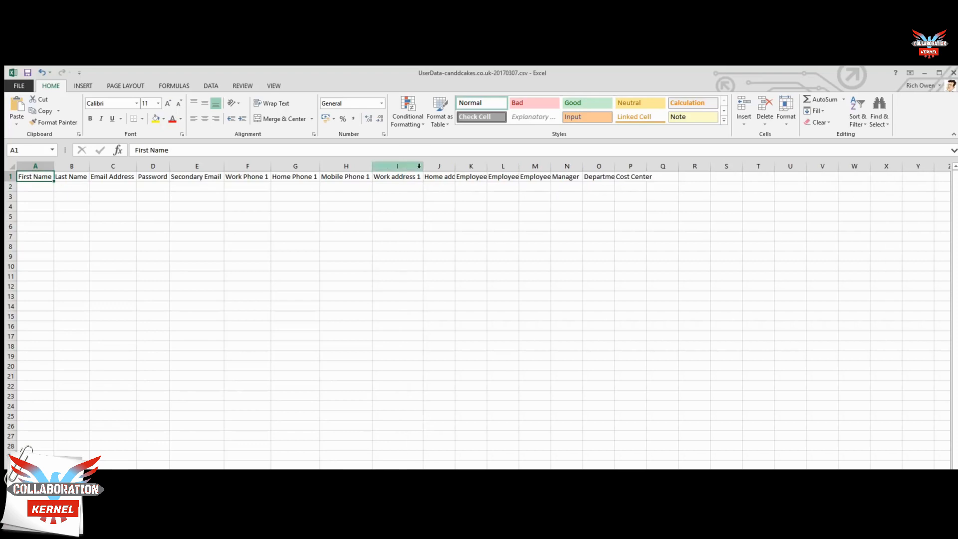
# Step: Auto-fit columns J through P, including Manager, Department and Cost Center
pyautogui.doubleClick(456, 164)
pyautogui.doubleClick(507, 166)
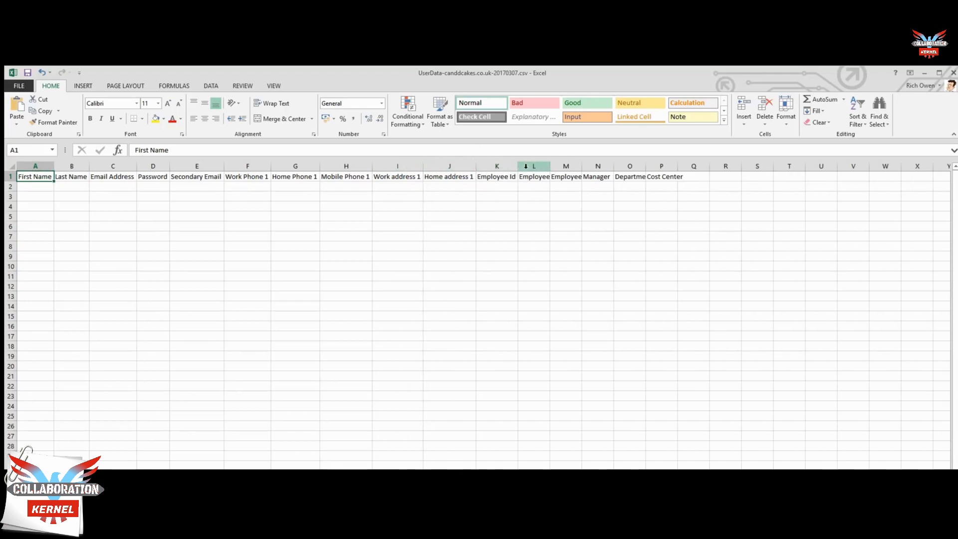
pyautogui.doubleClick(550, 168)
pyautogui.doubleClick(601, 165)
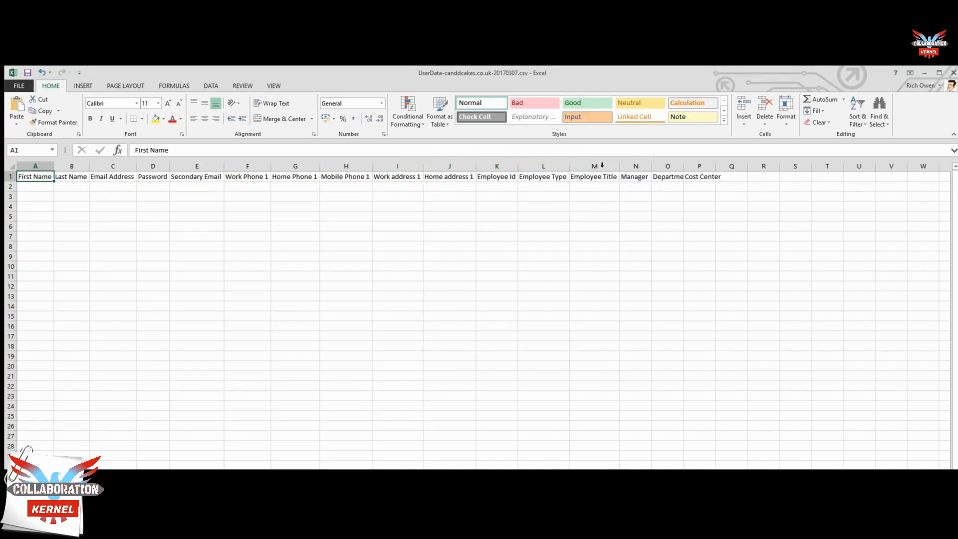
pyautogui.doubleClick(651, 166)
pyautogui.doubleClick(684, 166)
pyautogui.doubleClick(723, 166)
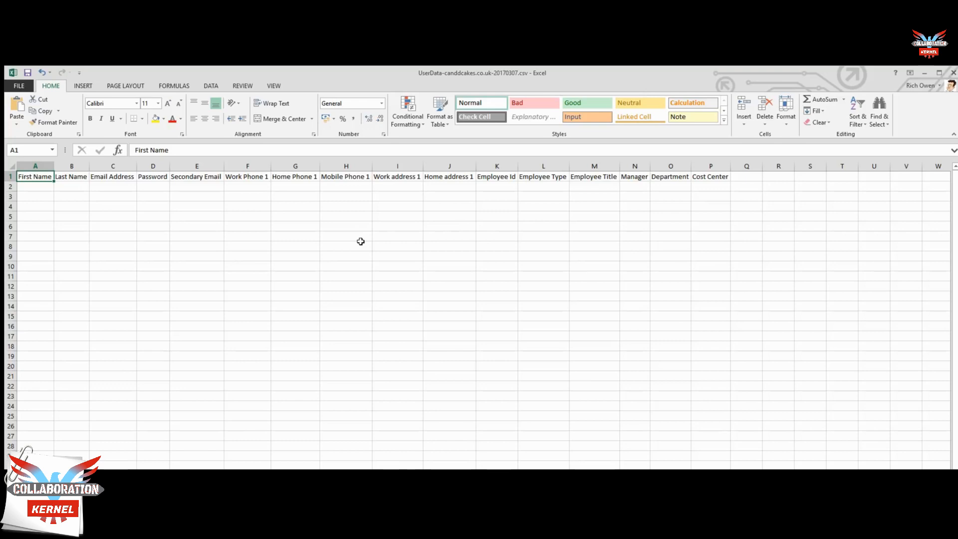
# Step: Enter the new user's first name, last name and email address in A2 to C2
pyautogui.click(35, 188)
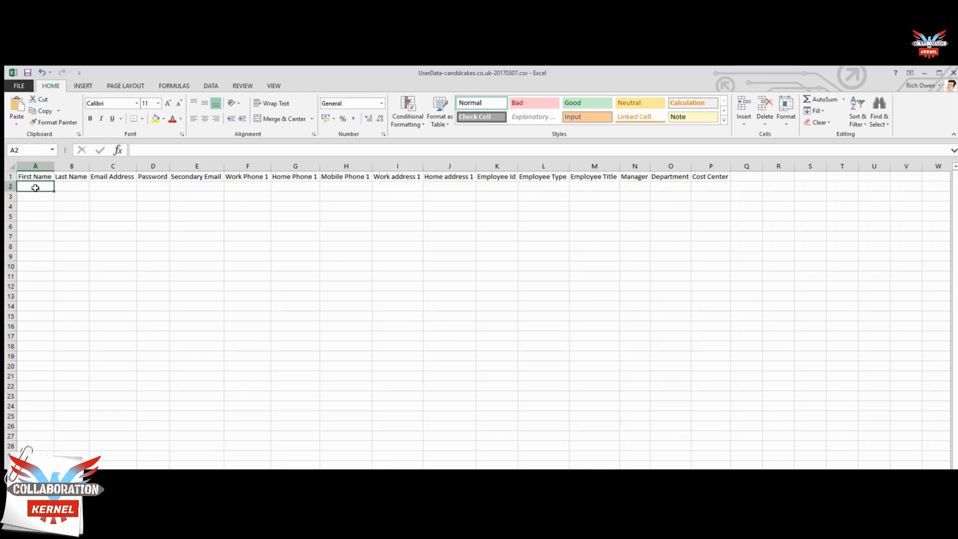
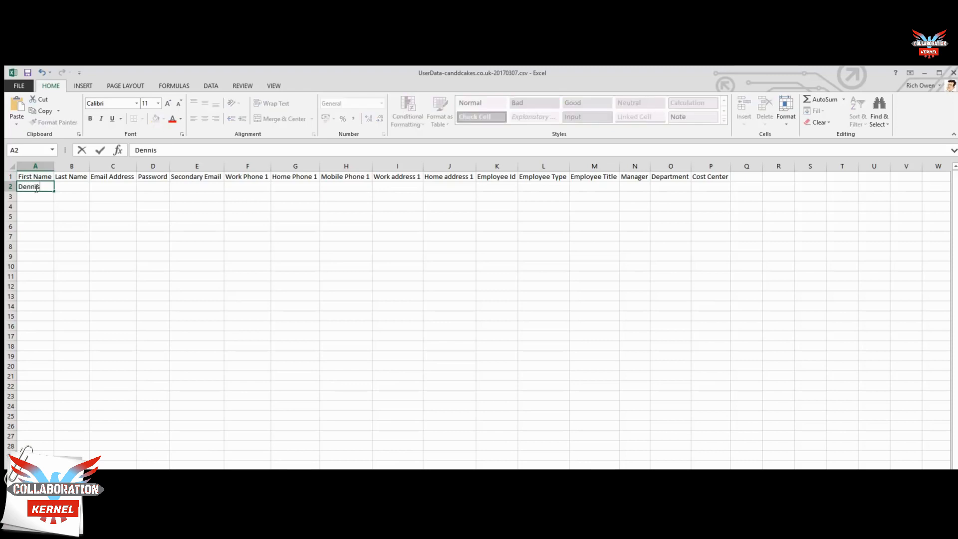
pyautogui.press('Tab')
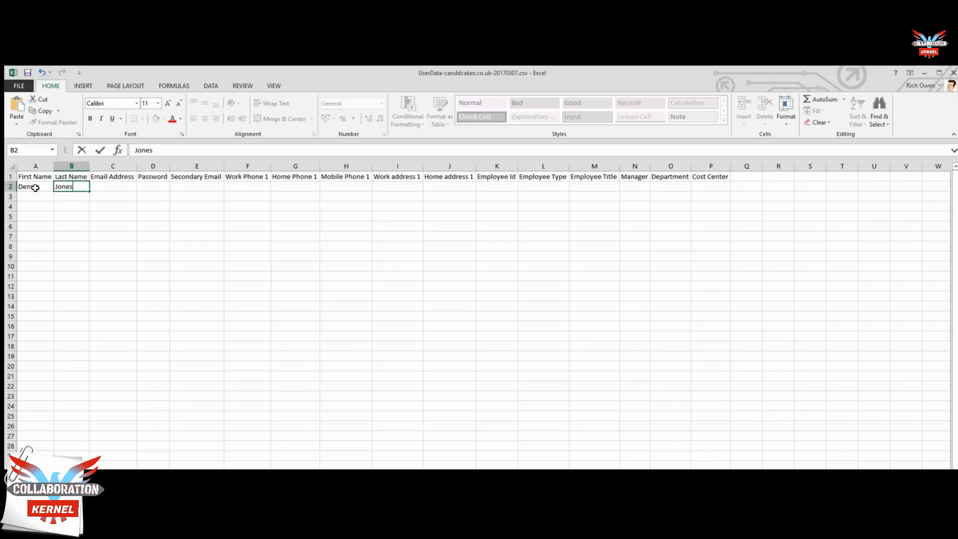
pyautogui.press('Tab')
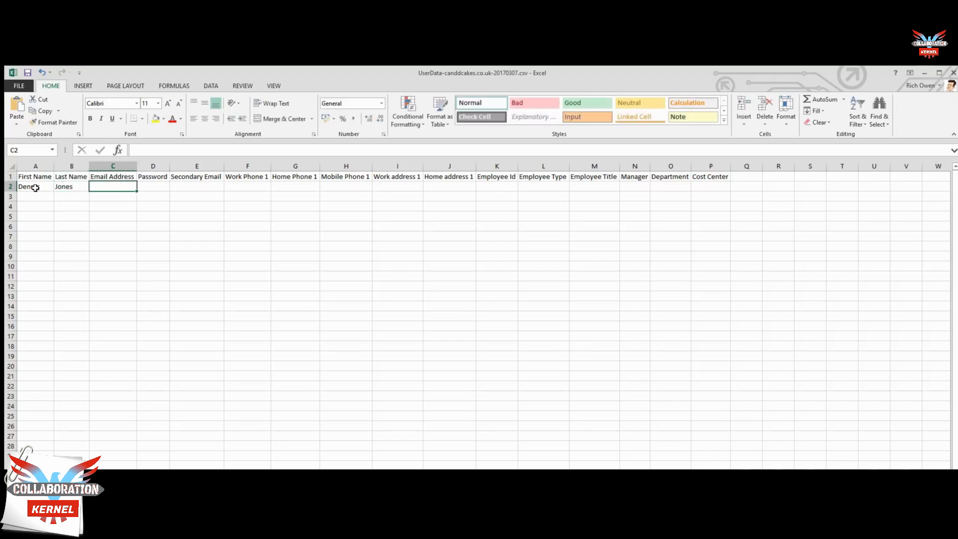
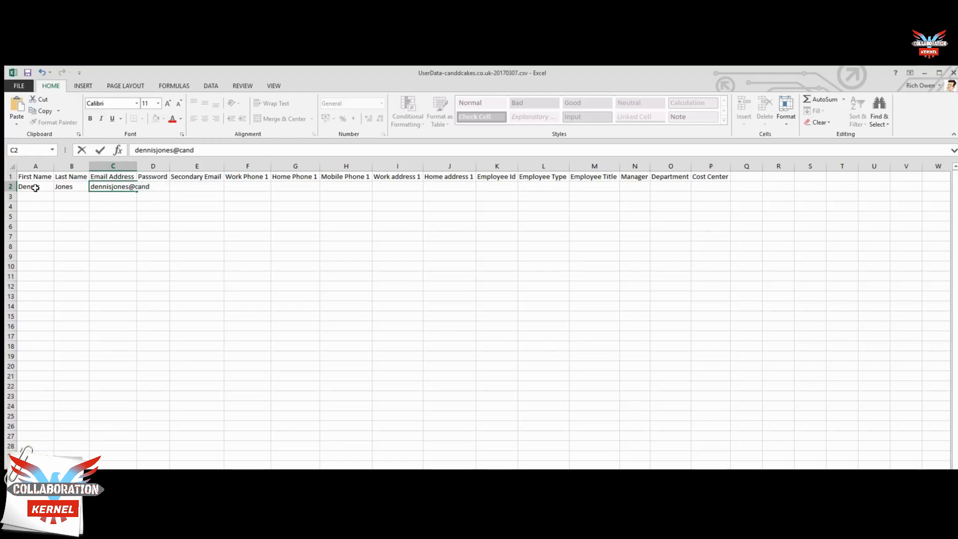
pyautogui.hotkey('ctrl', 'Return')
# Step: Fill in the work, home and mobile phone numbers and the work address in F2 to I2
pyautogui.click(241, 187)
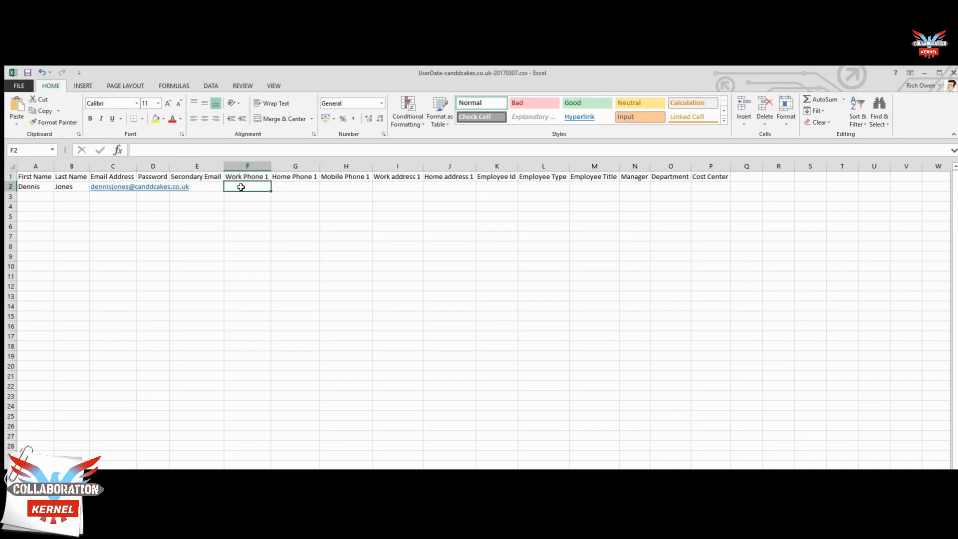
pyautogui.write('444555')
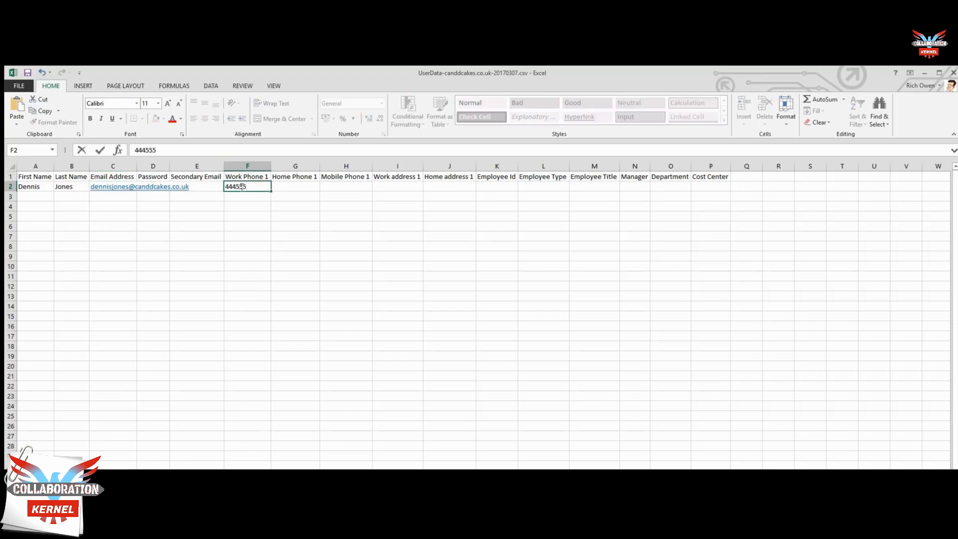
pyautogui.press('Tab')
pyautogui.write('666555')
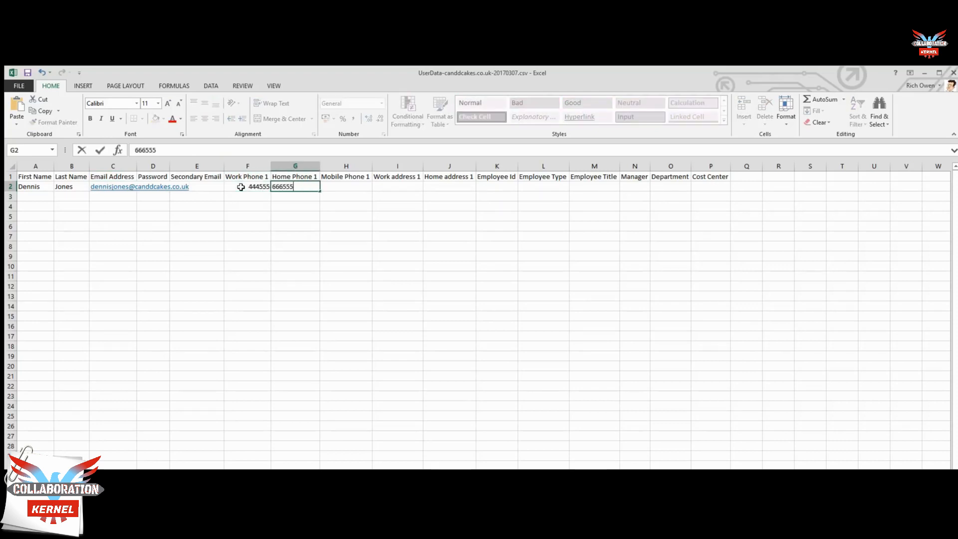
pyautogui.press('Tab')
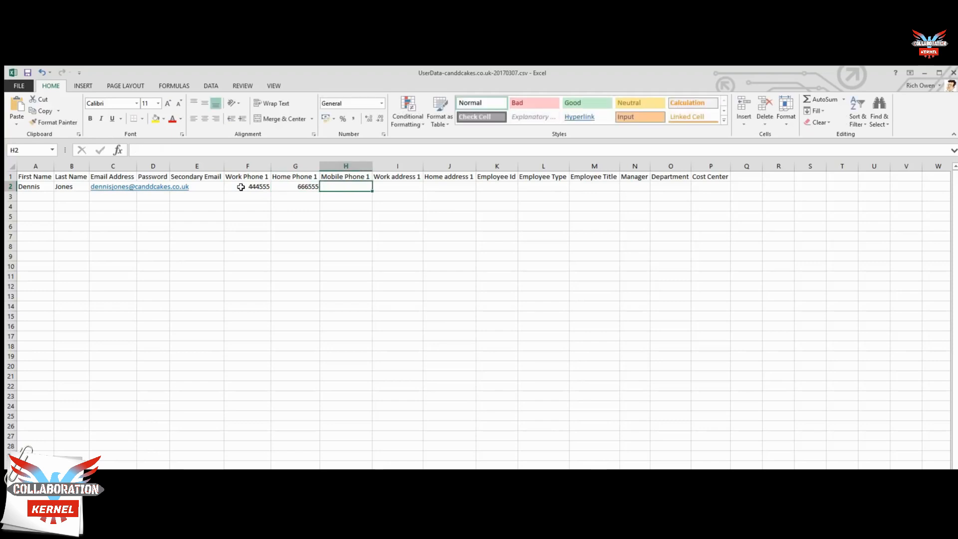
pyautogui.write('22222')
pyautogui.press('Tab')
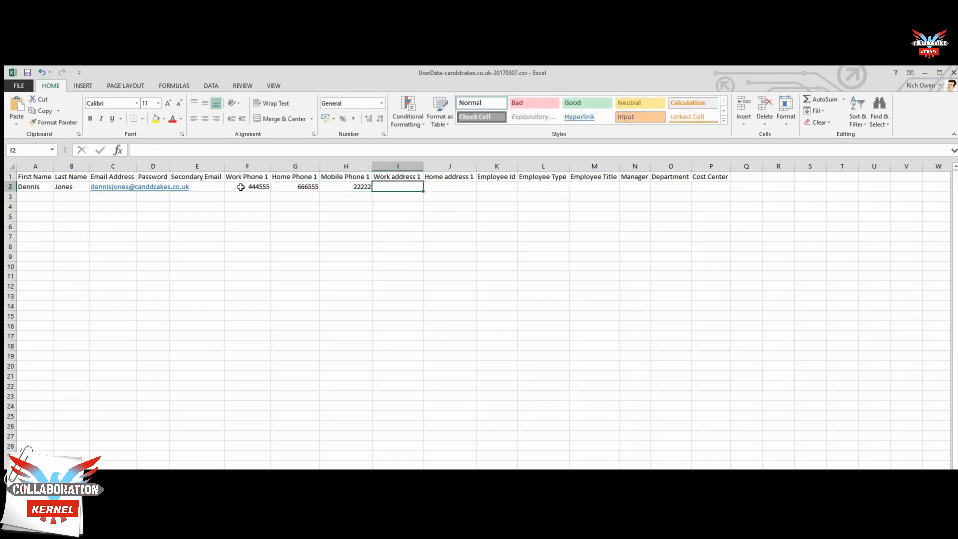
pyautogui.write('The Bakery')
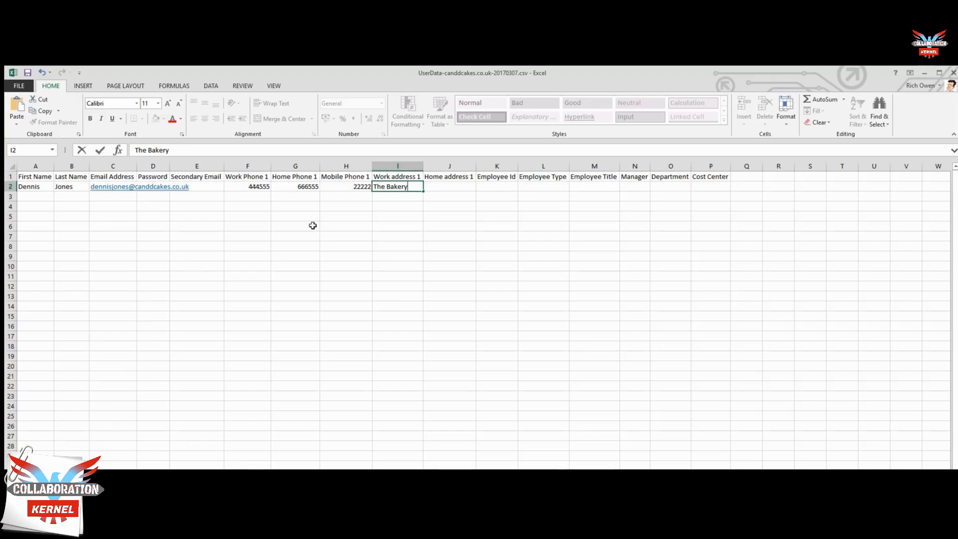
# Step: Fill in the employee ID, type Employee, title Spoon Washer, department Bakery and cost center 1
pyautogui.click(507, 184)
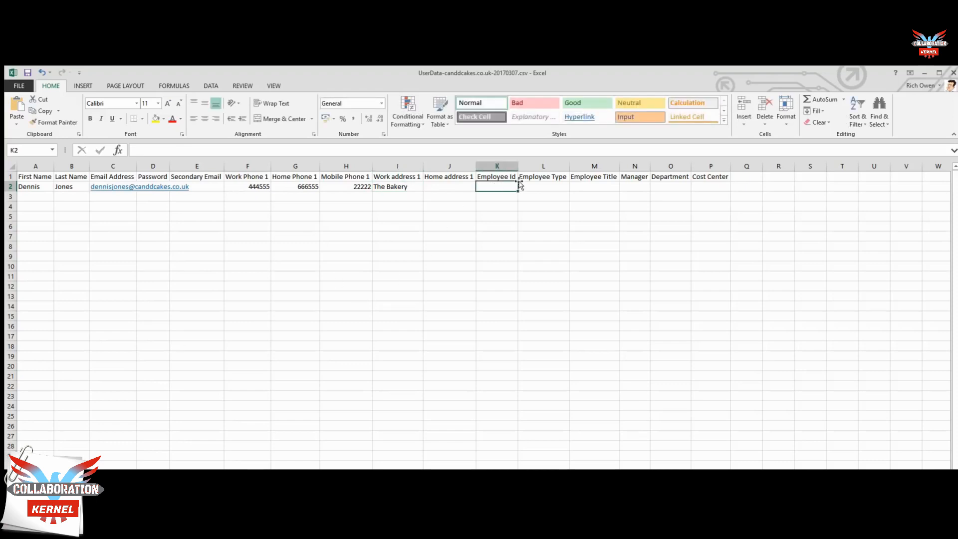
pyautogui.write('11')
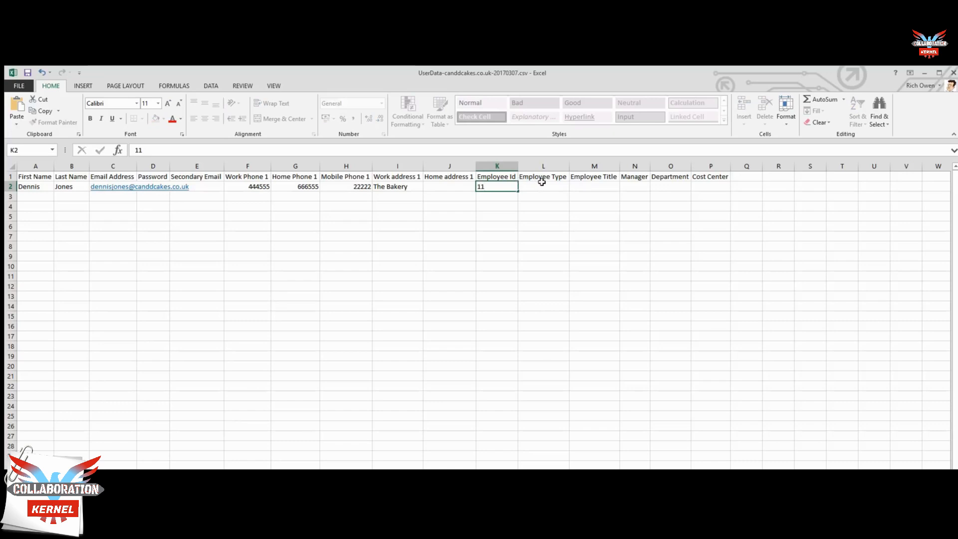
pyautogui.click(543, 184)
pyautogui.write('Employee')
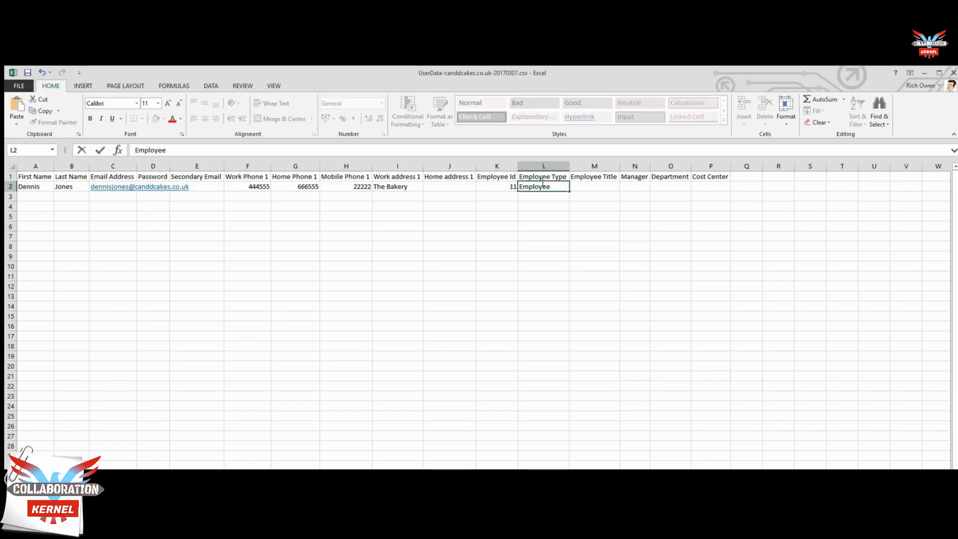
pyautogui.press('Tab')
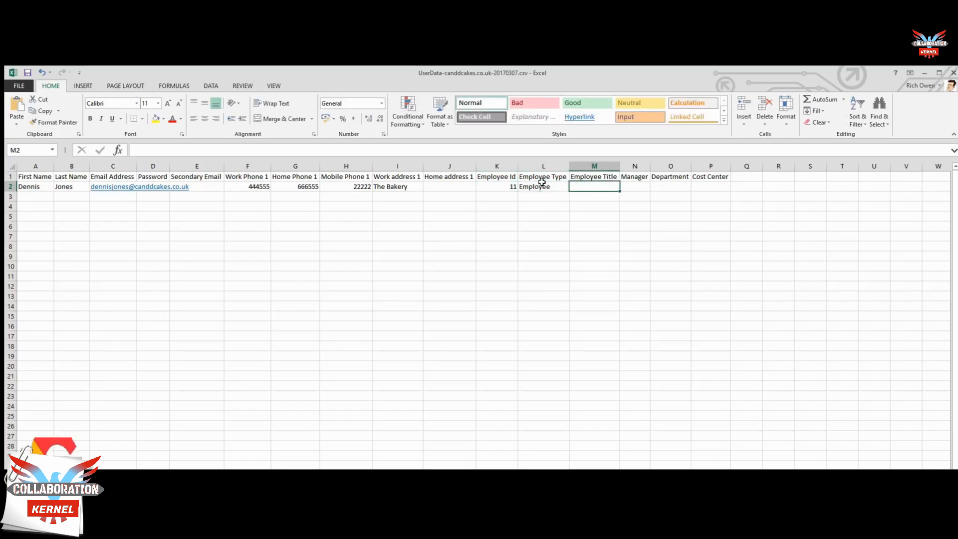
pyautogui.write('Sp')
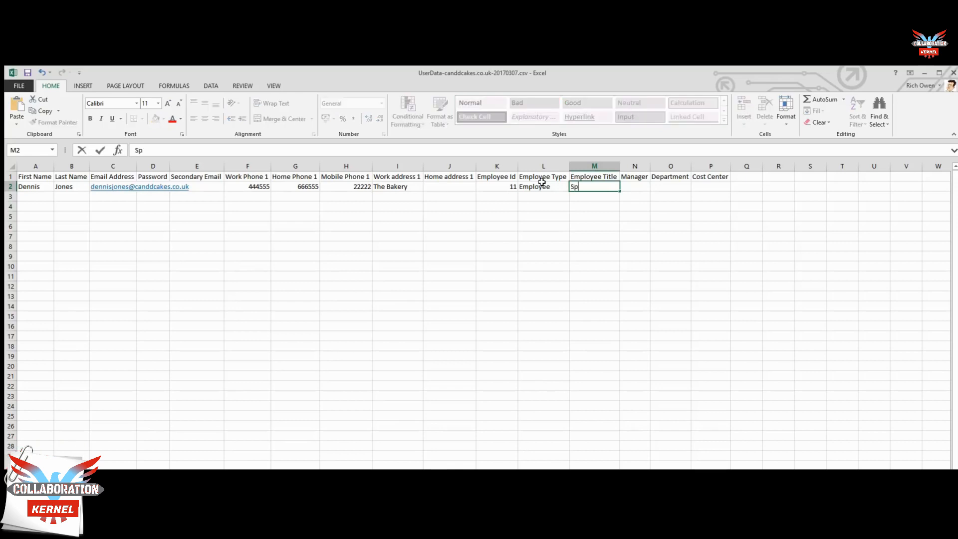
pyautogui.write('oon Washer')
pyautogui.click(670, 186)
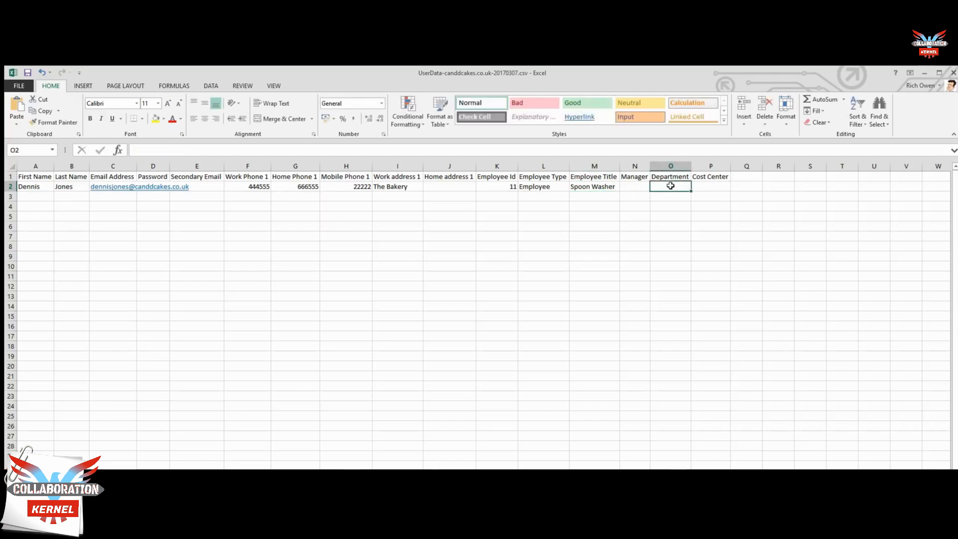
pyautogui.write('Bakery')
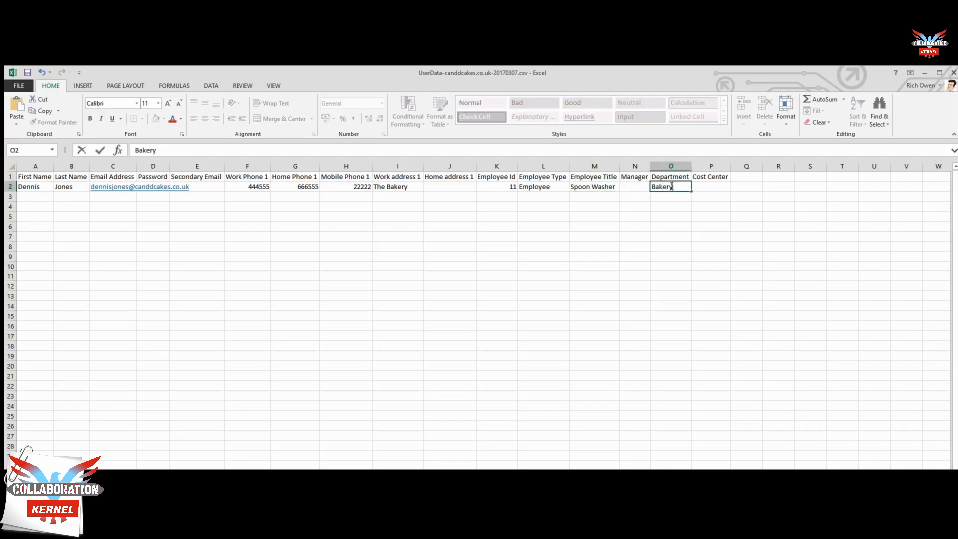
pyautogui.click(709, 185)
pyautogui.write('1')
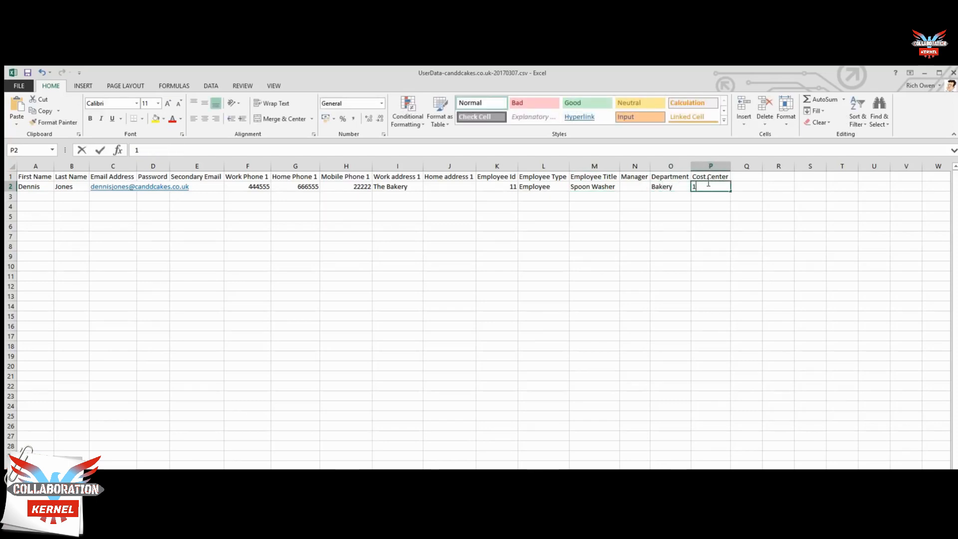
pyautogui.hotkey('ctrl', 'Return')
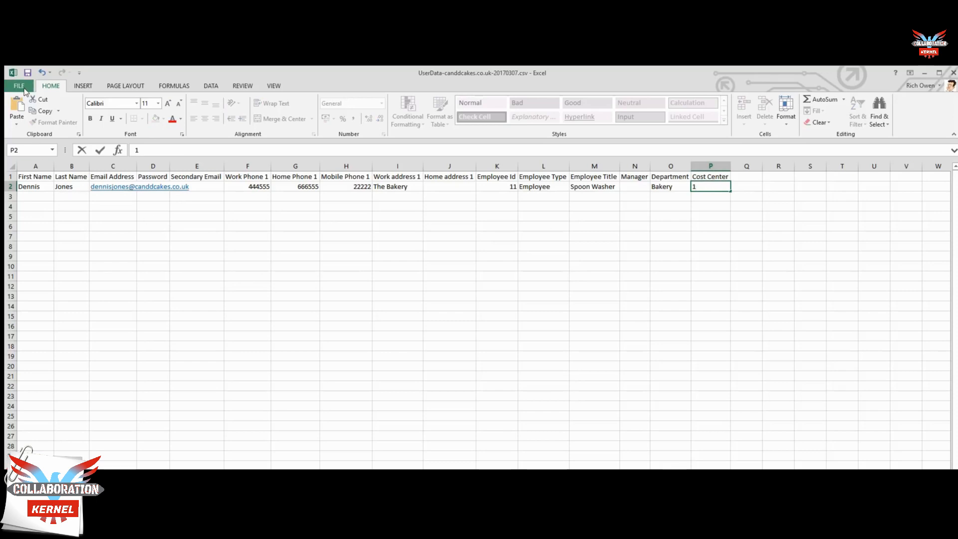
# Step: Save the sheet, keeping CSV format, and auto-fit column C to the email address
pyautogui.click(24, 89)
pyautogui.click(25, 166)
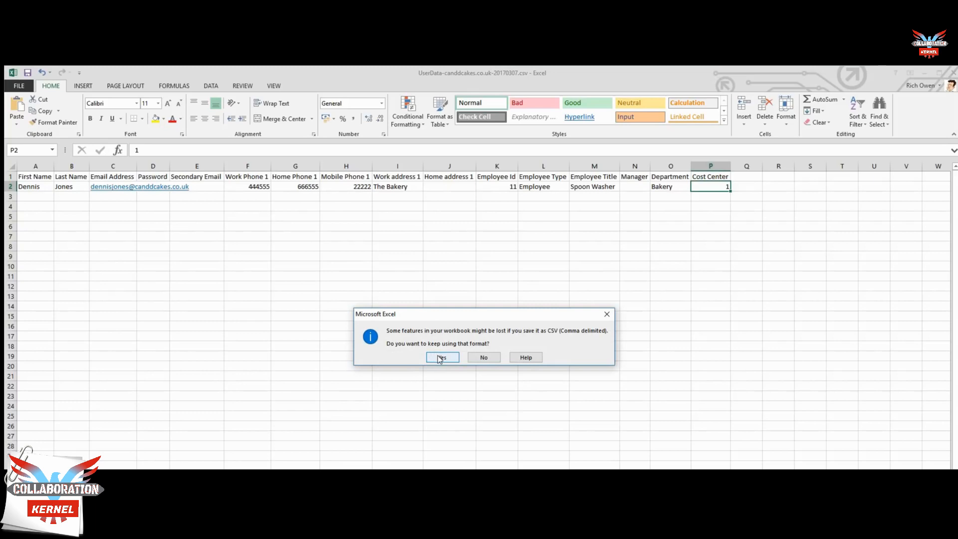
pyautogui.click(439, 357)
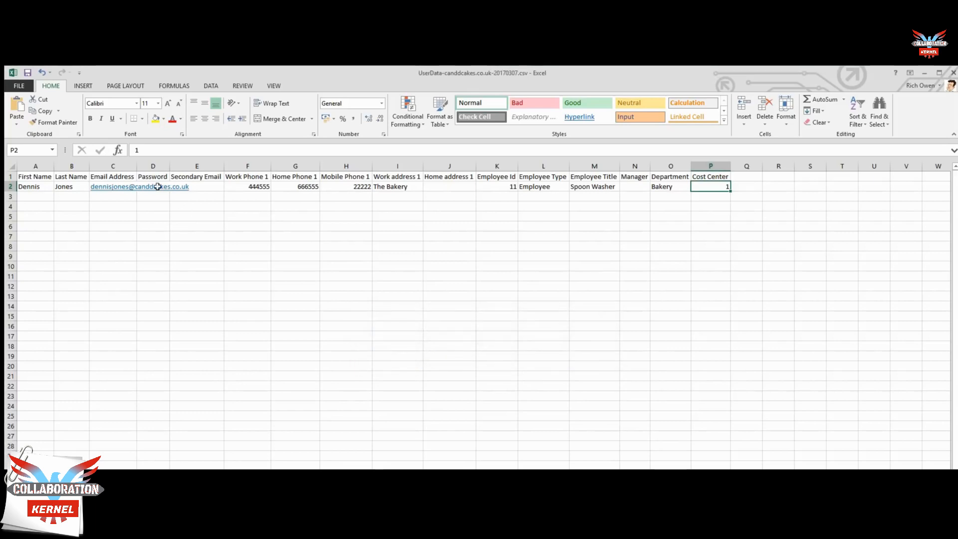
pyautogui.doubleClick(136, 166)
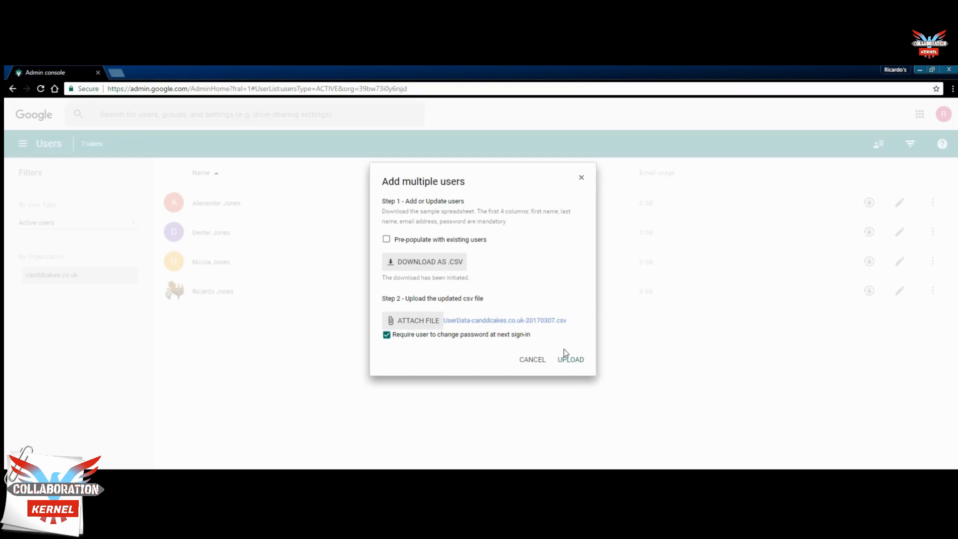
# Step: Upload the attached UserData-canddcakes.co.uk-20170307.csv file to add the user
pyautogui.click(570, 361)
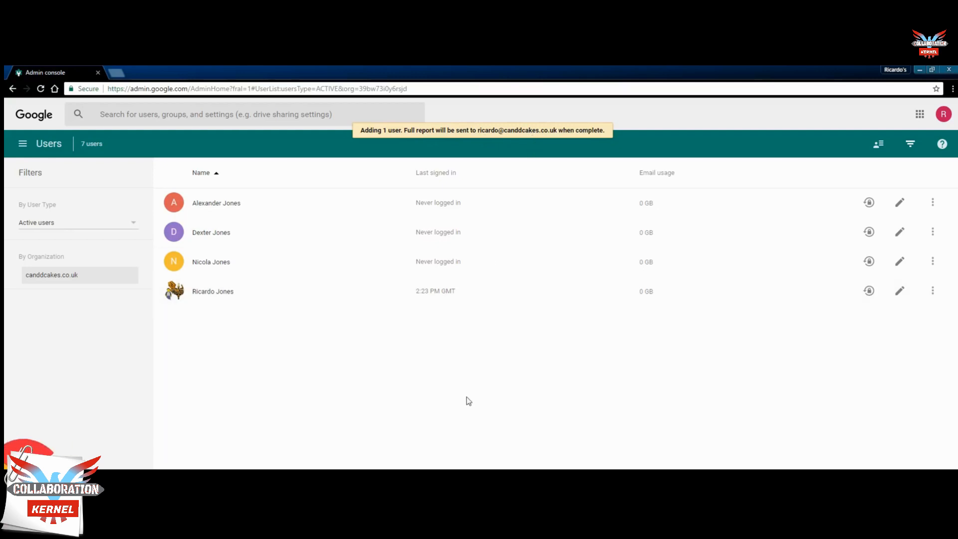
# Step: Reload the Users page with F5 so the newly uploaded user appears
pyautogui.press('F5')
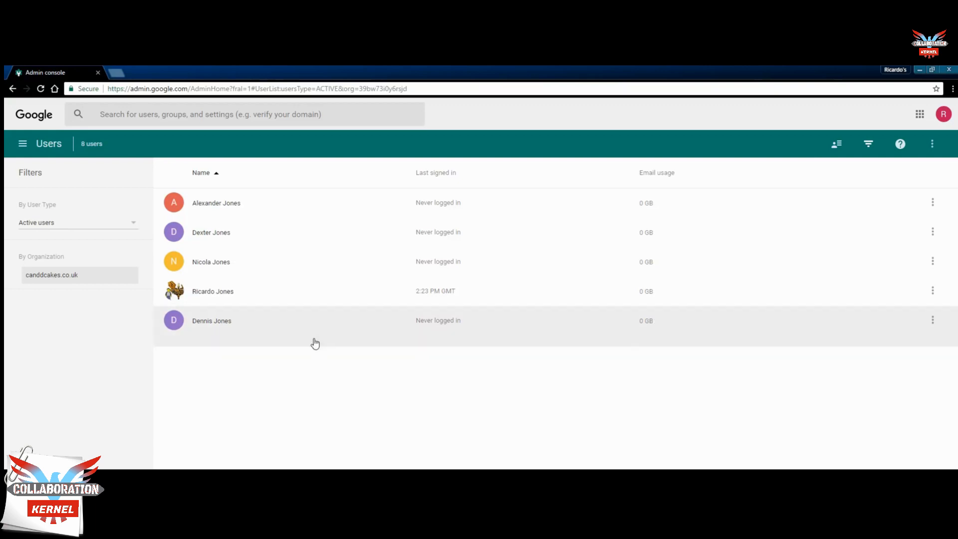
# Step: Open the new user's details page and review, then dismiss, the getting started instructions
pyautogui.click(213, 327)
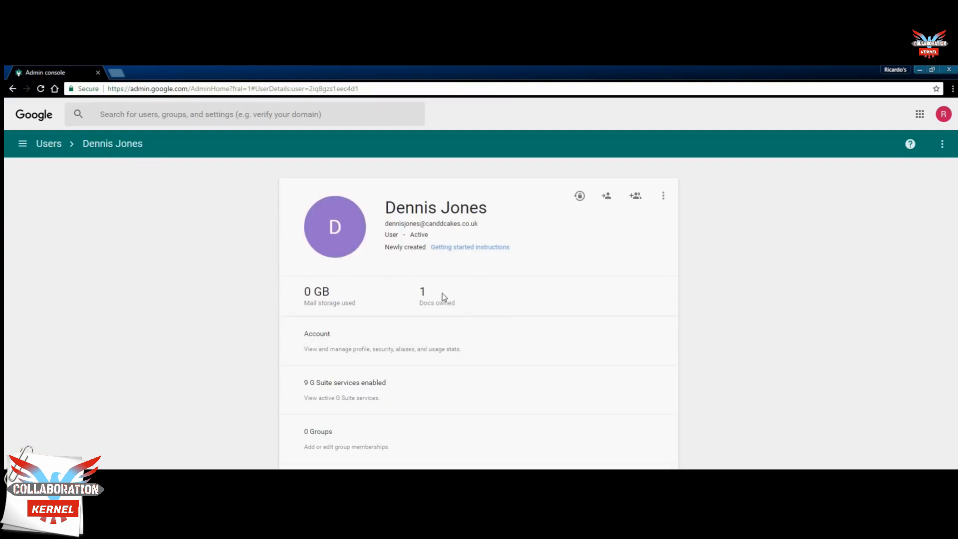
pyautogui.click(473, 248)
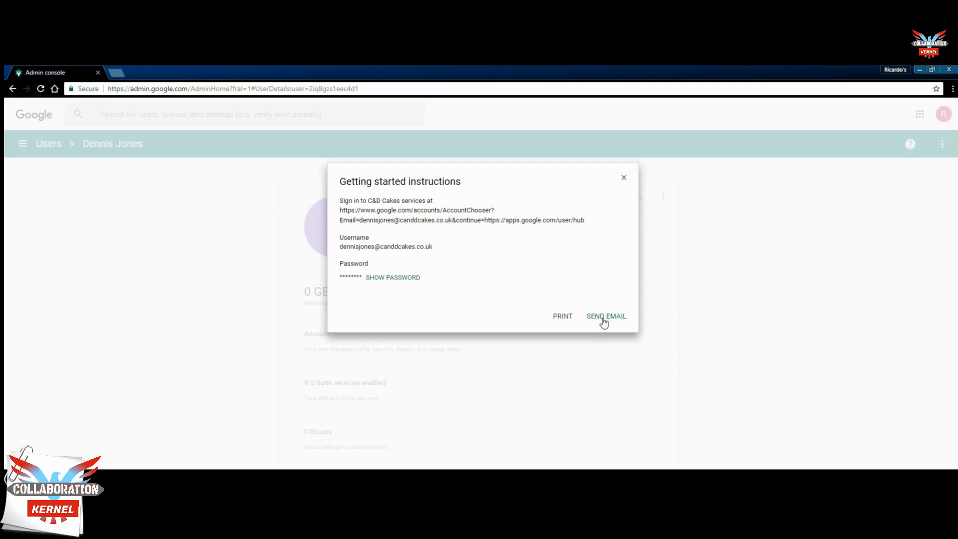
pyautogui.click(624, 178)
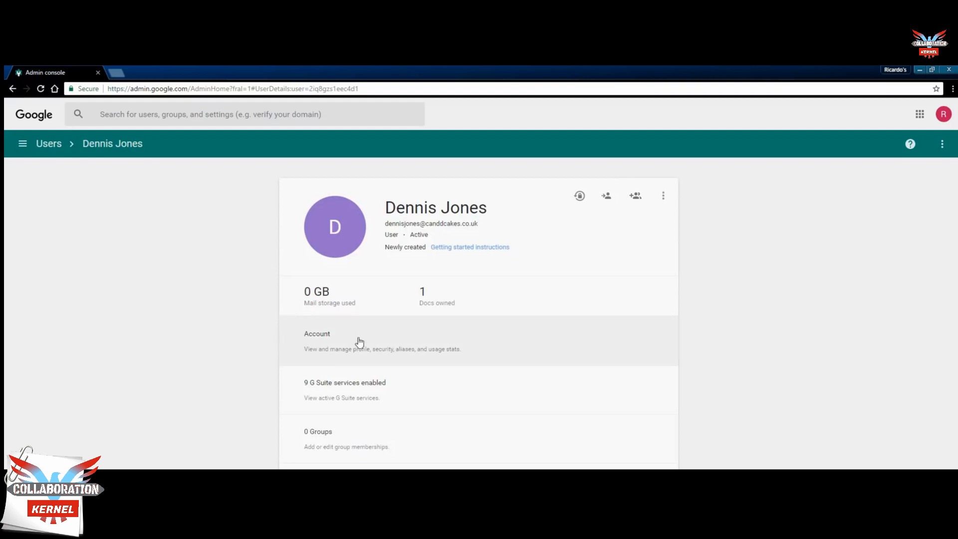
# Step: Expand the account details, reveal the temporary password, and start adding an email alias
pyautogui.click(389, 342)
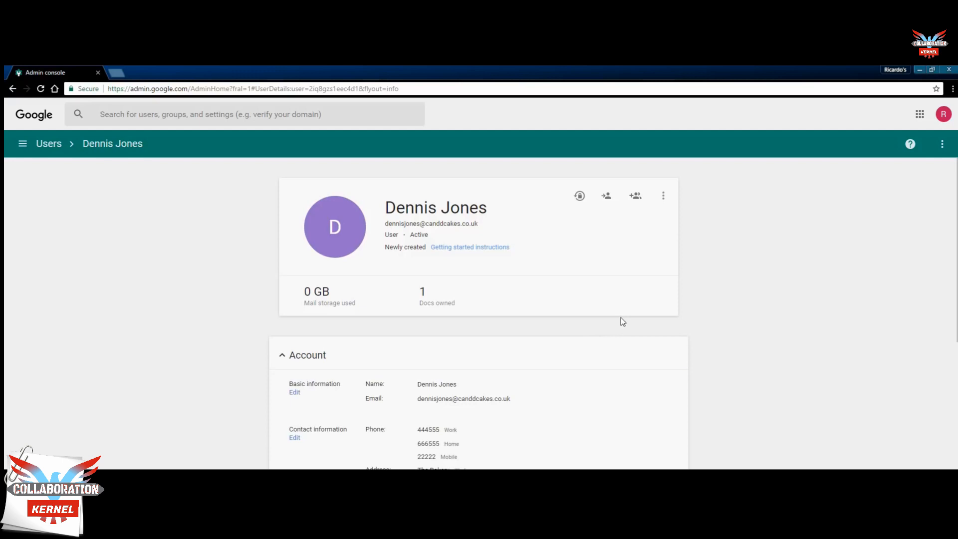
pyautogui.scroll(-2, 732, 334)
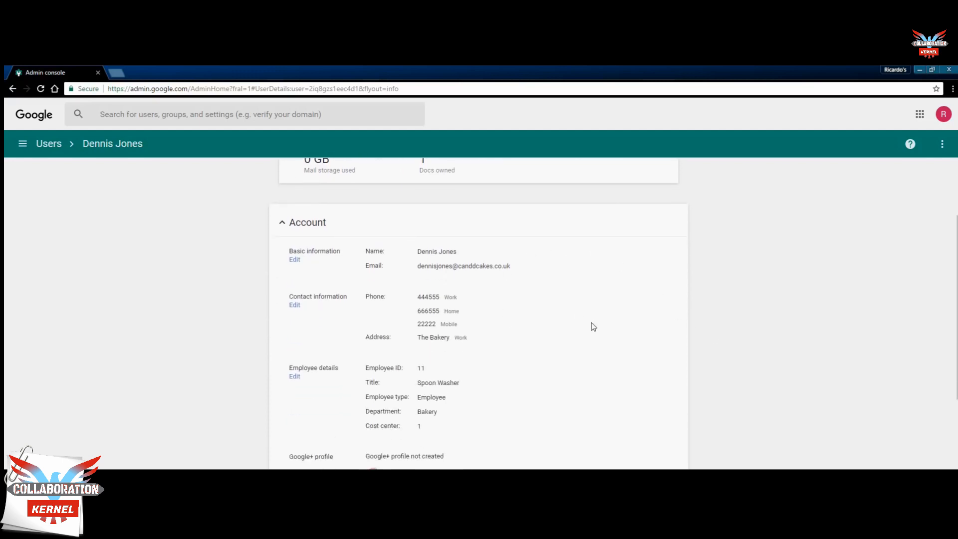
pyautogui.scroll(-3, 591, 323)
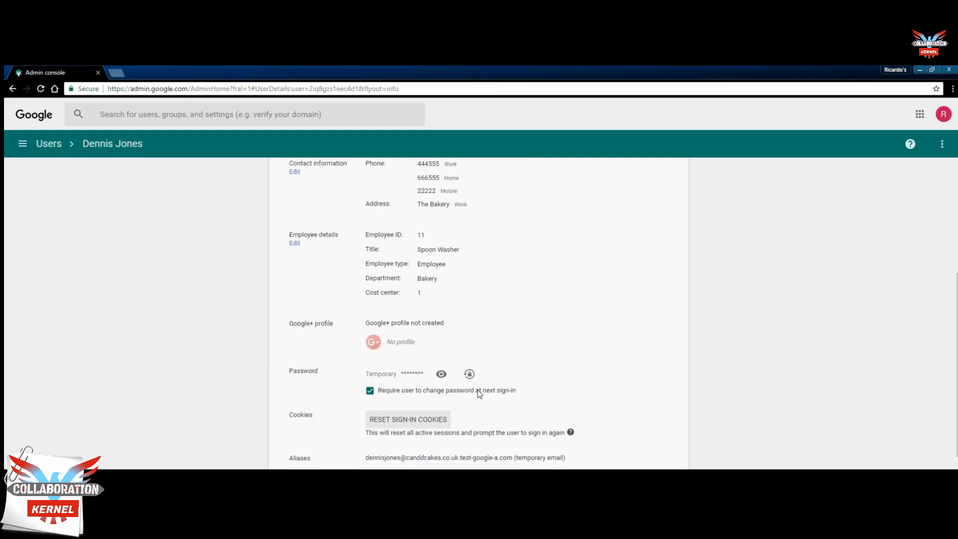
pyautogui.click(442, 375)
pyautogui.scroll(-2, 594, 429)
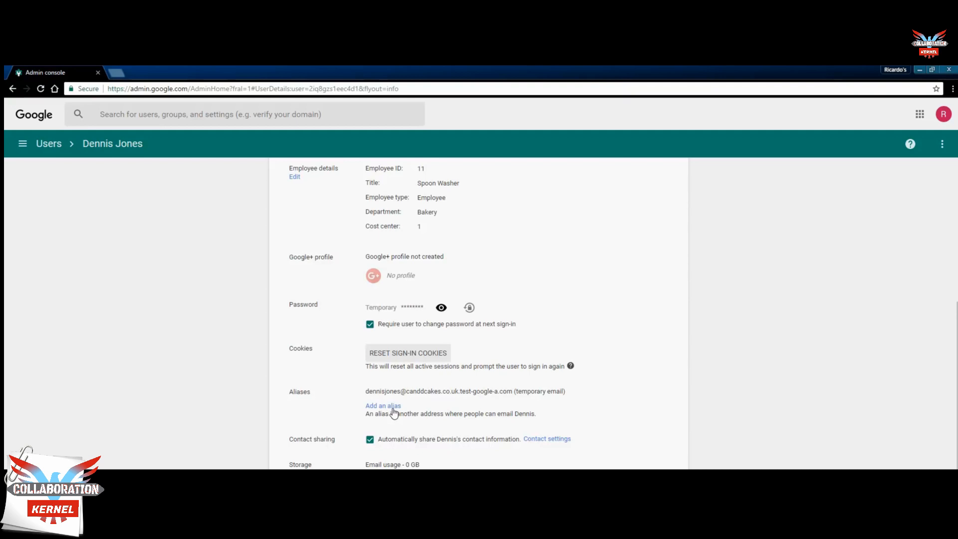
pyautogui.click(394, 406)
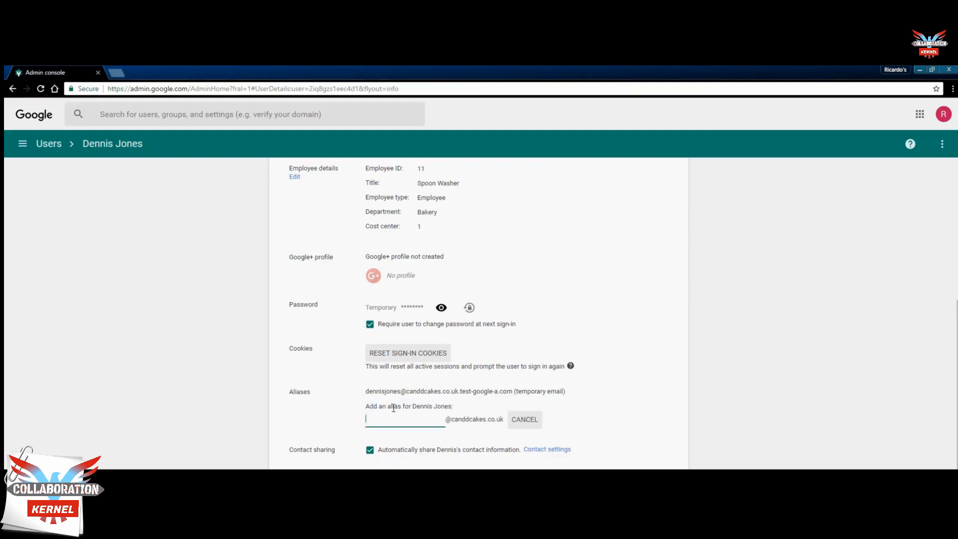
# Step: Save a shorter alias name for the user and highlight the new alias address
pyautogui.press('Return')
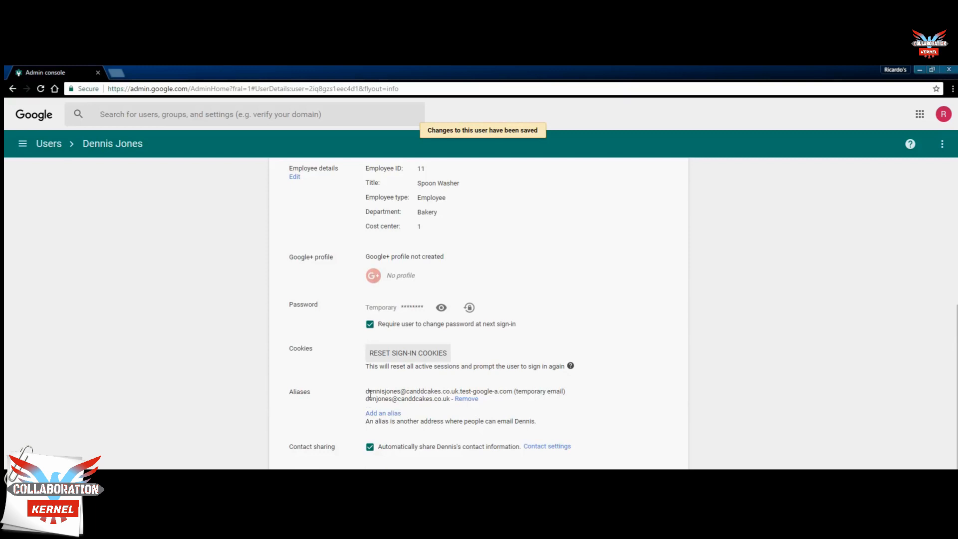
pyautogui.moveTo(370, 391); pyautogui.dragTo(455, 391)
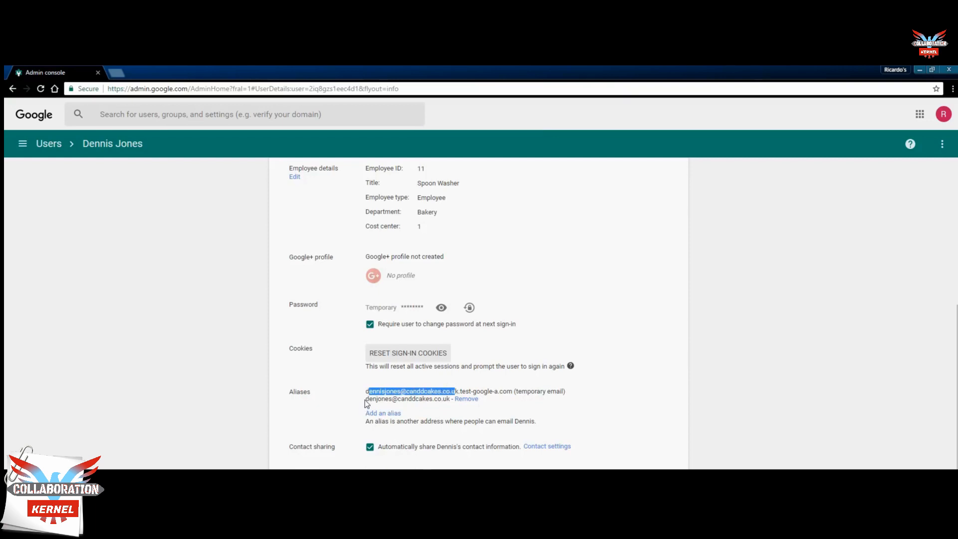
pyautogui.moveTo(366, 391); pyautogui.dragTo(393, 399)
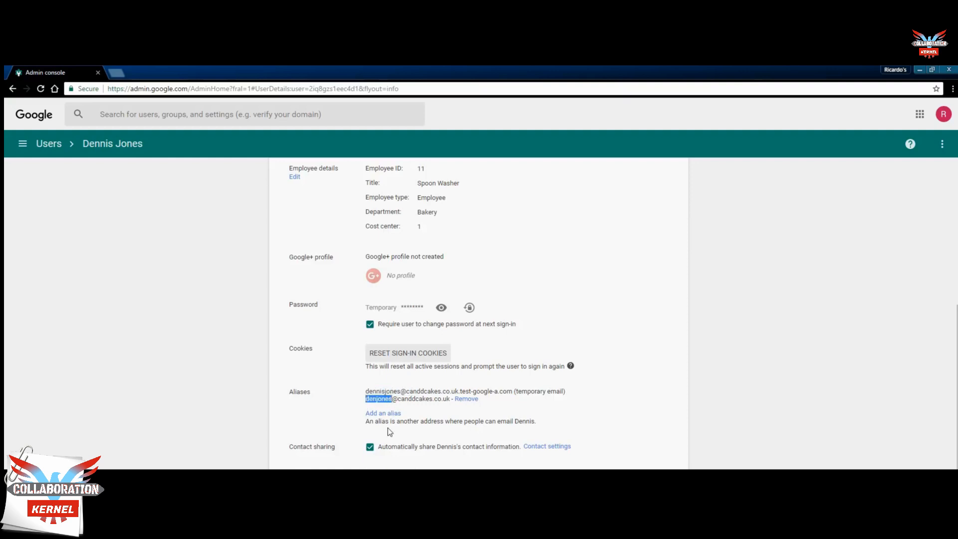
pyautogui.scroll(-3, 389, 430)
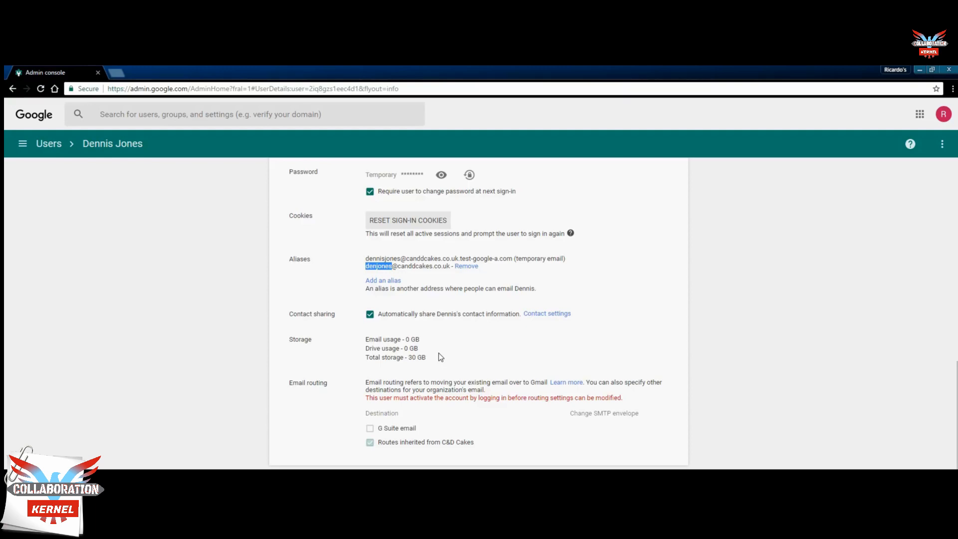
pyautogui.scroll(-1, 439, 353)
pyautogui.scroll(2, 439, 355)
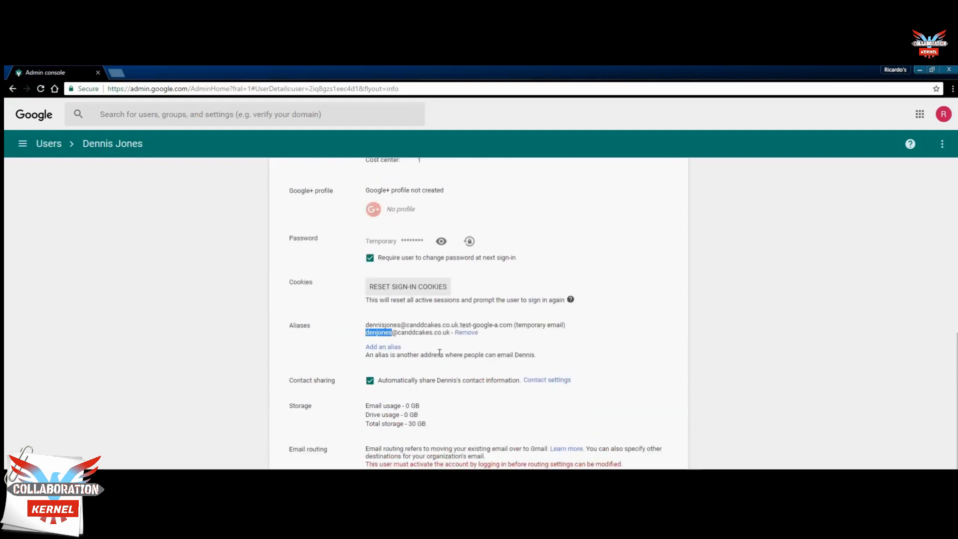
pyautogui.scroll(-3, 439, 356)
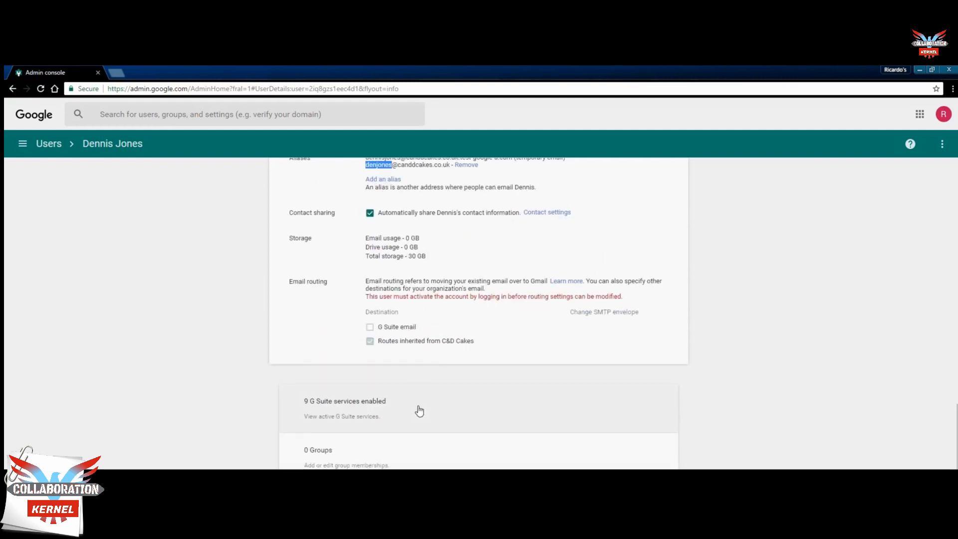
# Step: Expand the '9 G Suite services enabled' card and scroll through the services list
pyautogui.click(419, 411)
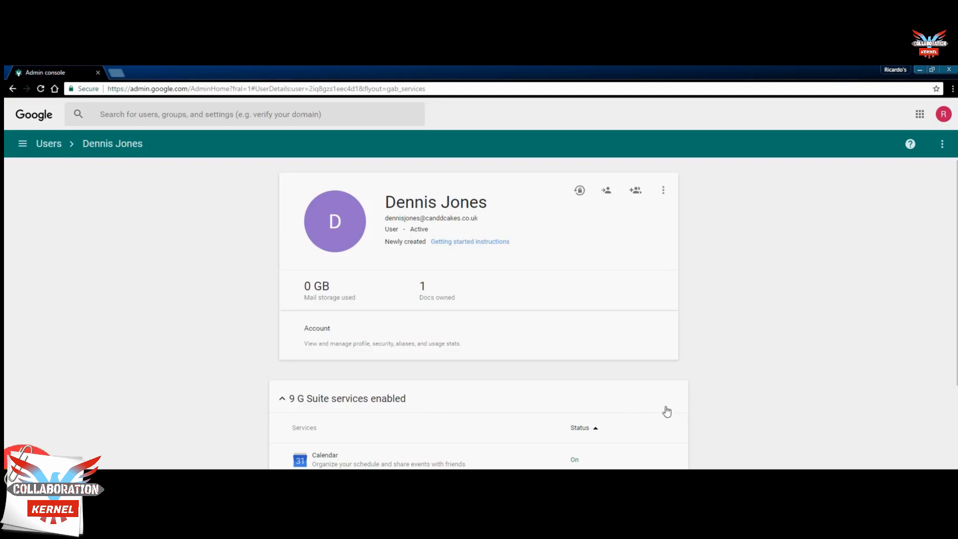
pyautogui.scroll(-1, 666, 407)
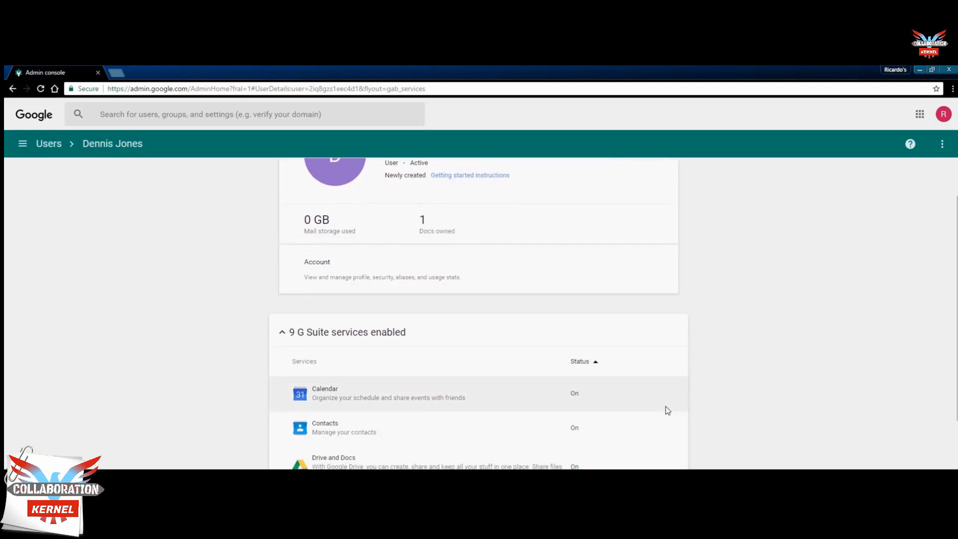
pyautogui.scroll(-2, 666, 406)
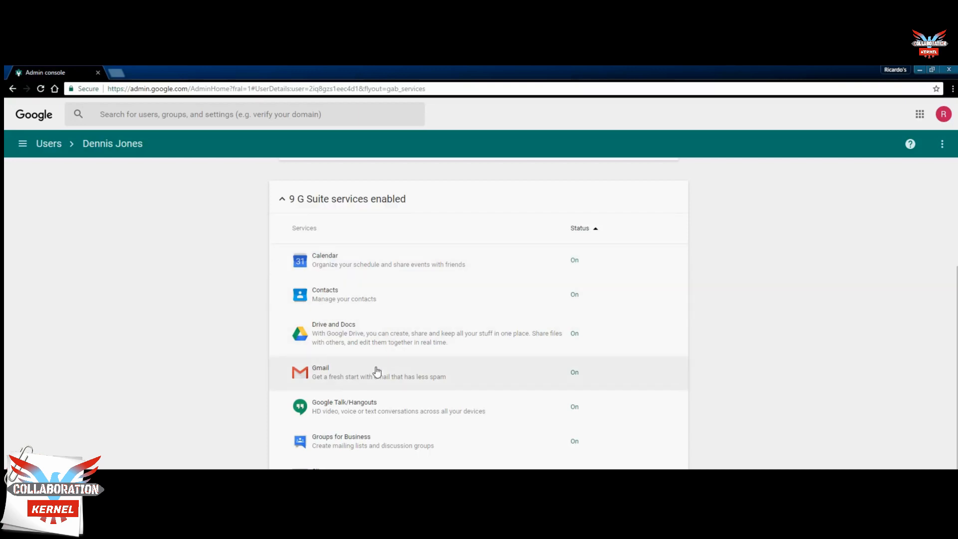
pyautogui.scroll(-1, 517, 424)
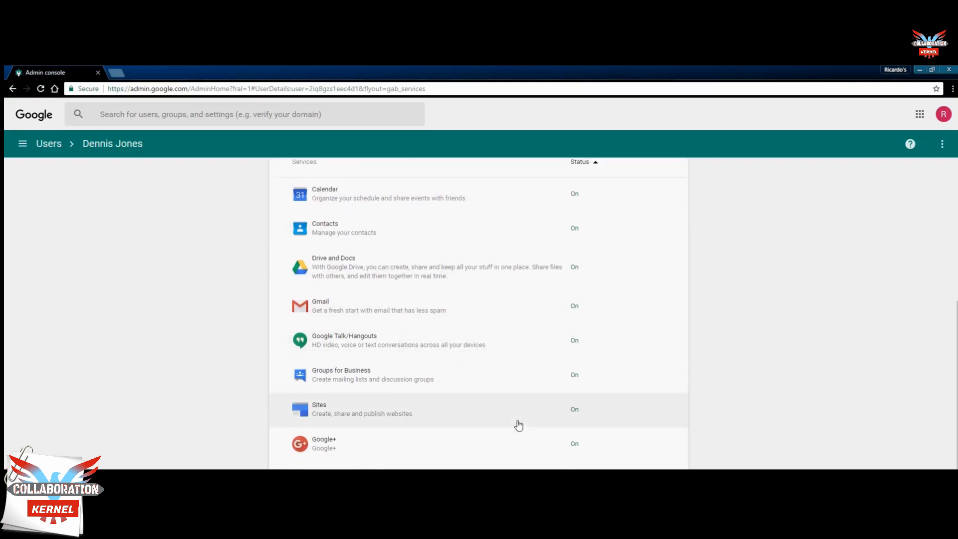
pyautogui.scroll(-2, 464, 452)
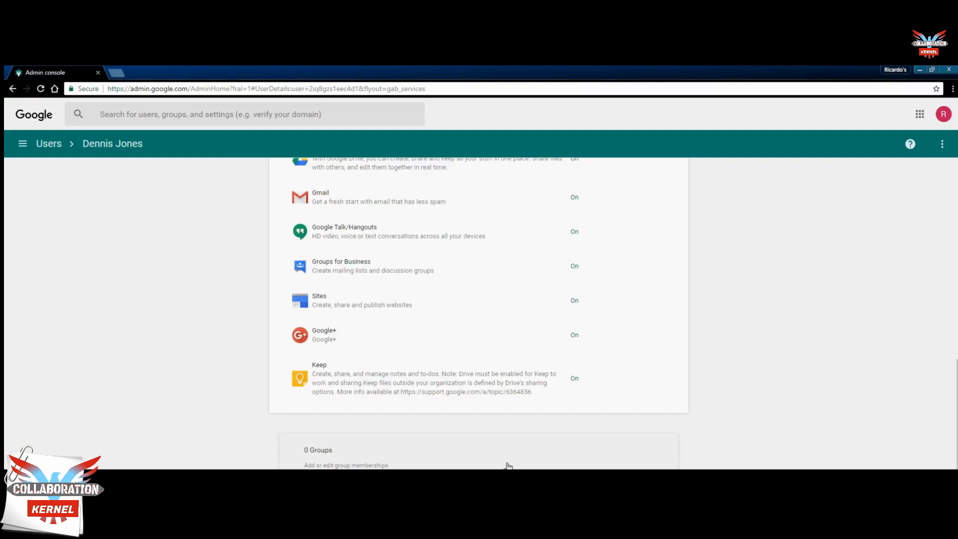
pyautogui.scroll(-1, 479, 315)
pyautogui.scroll(-3, 479, 314)
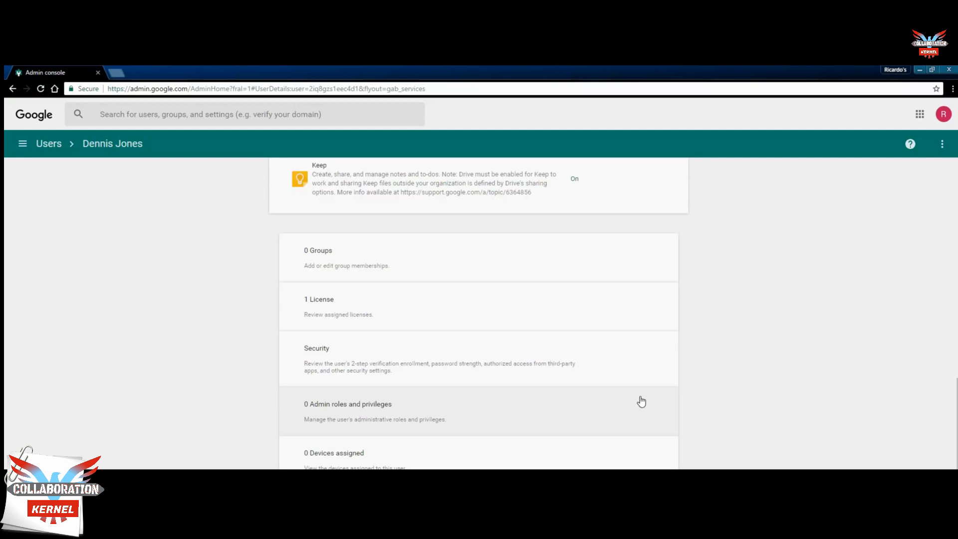
pyautogui.scroll(-2, 641, 401)
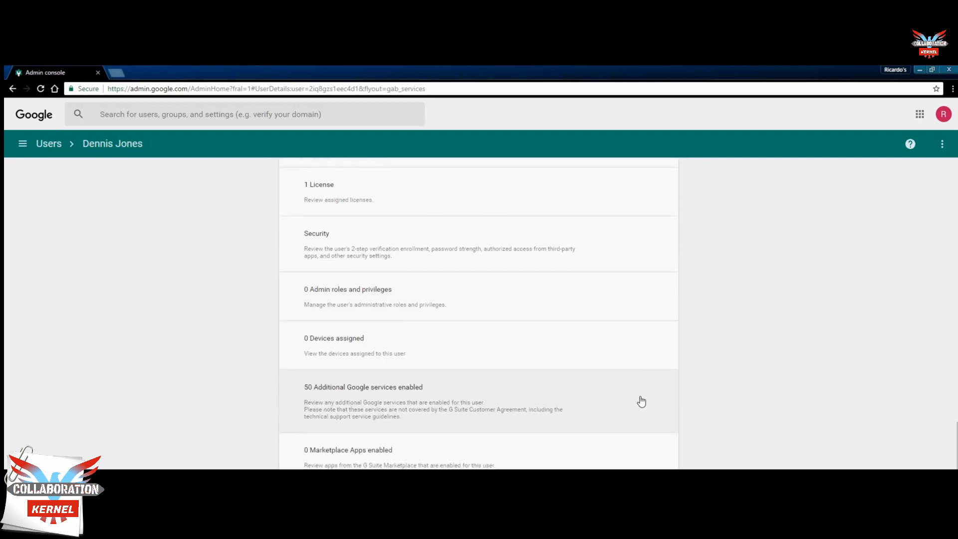
# Step: Expand the '50 Additional Google services enabled' card and review each service, Blogger through Partner Dash, as On
pyautogui.click(515, 401)
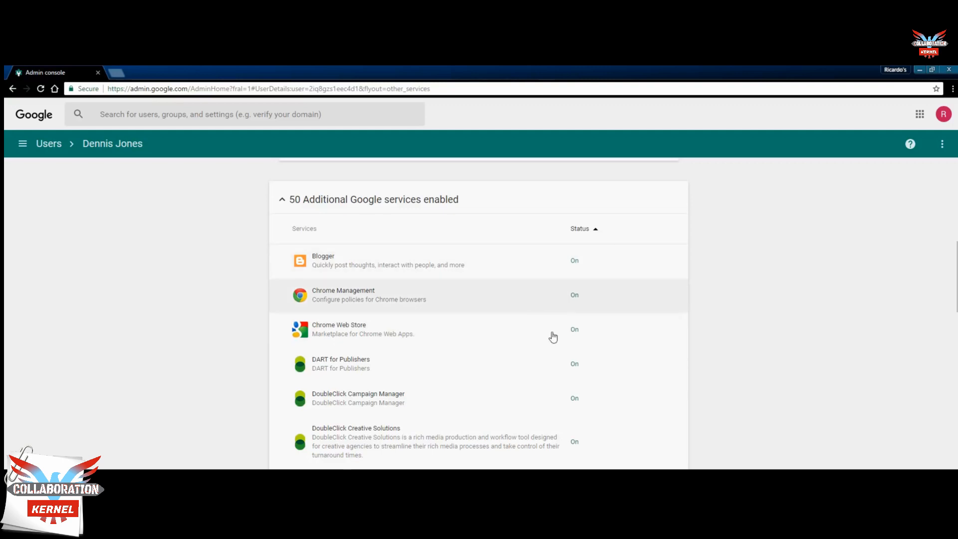
pyautogui.scroll(-5, 566, 368)
pyautogui.scroll(-1, 566, 367)
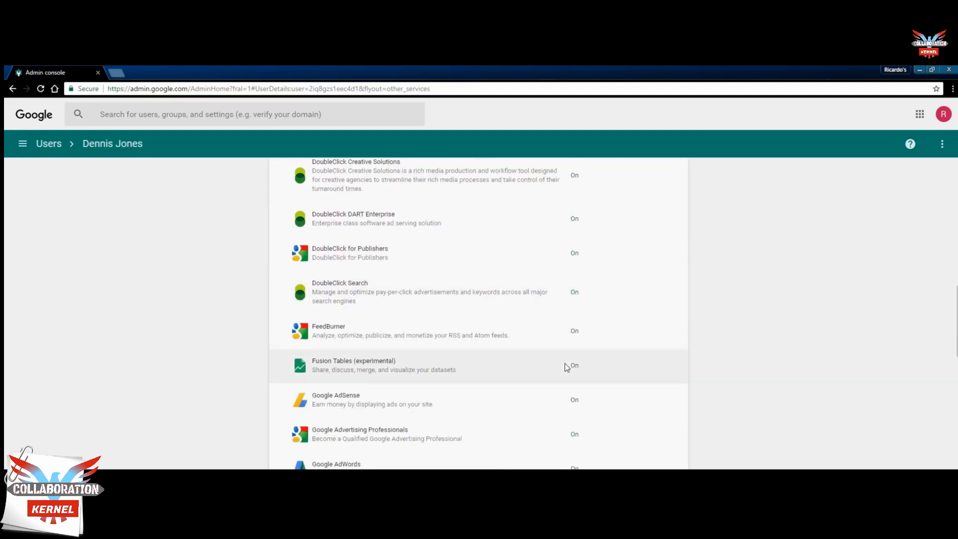
pyautogui.scroll(-3, 566, 368)
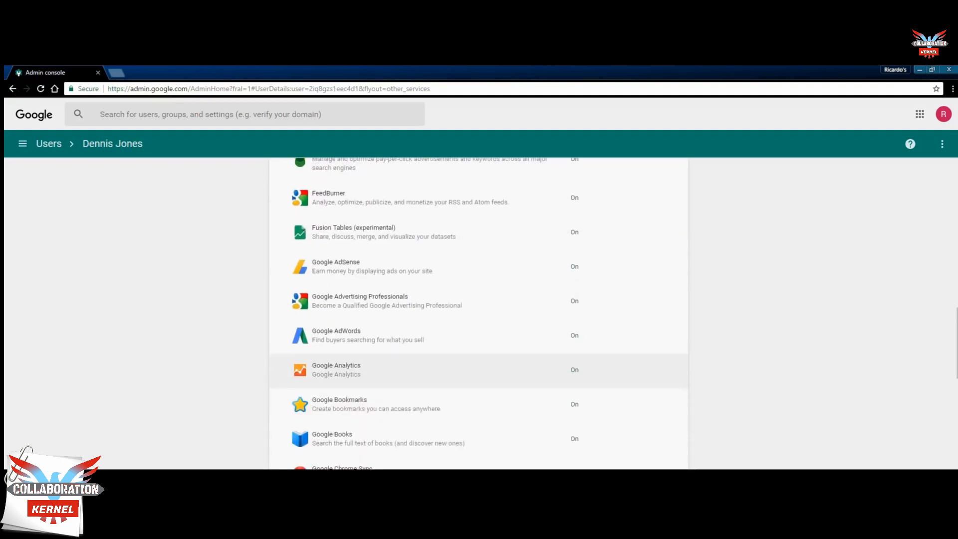
pyautogui.scroll(-5, 566, 368)
pyautogui.scroll(-2, 483, 402)
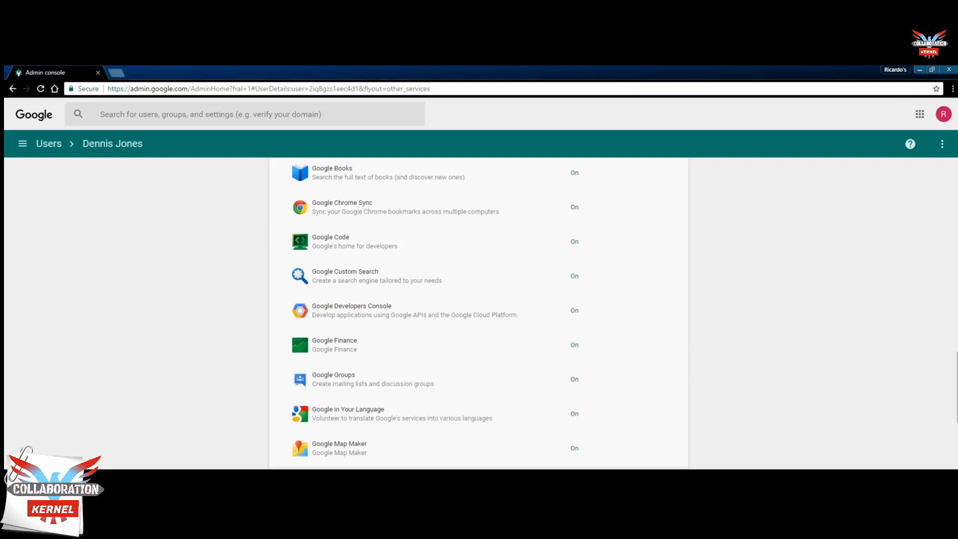
pyautogui.scroll(10, 479, 313)
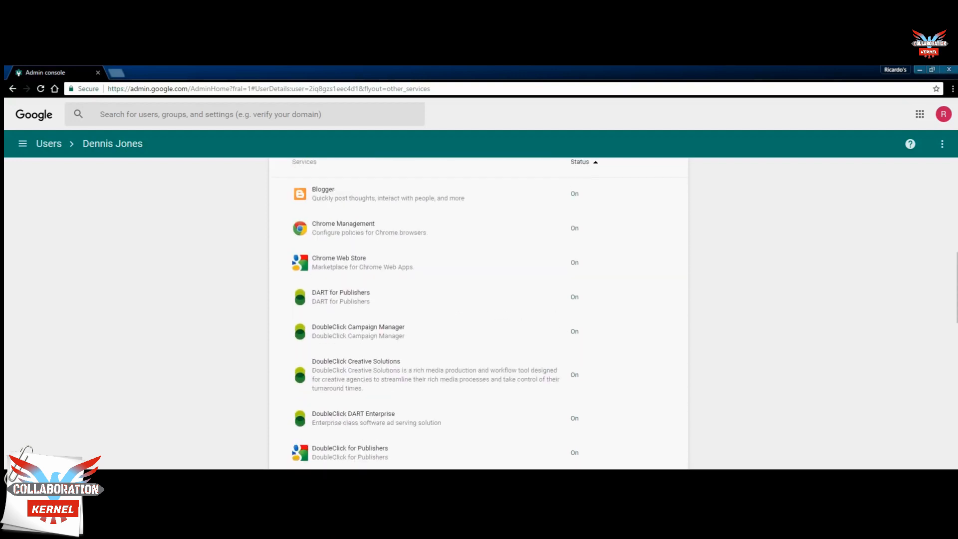
pyautogui.scroll(-3, 479, 313)
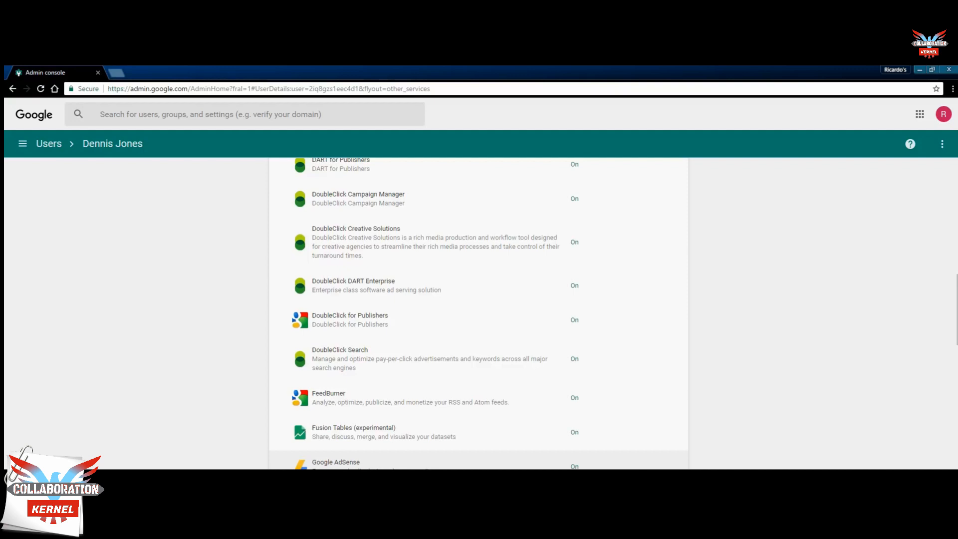
pyautogui.scroll(-5, 472, 423)
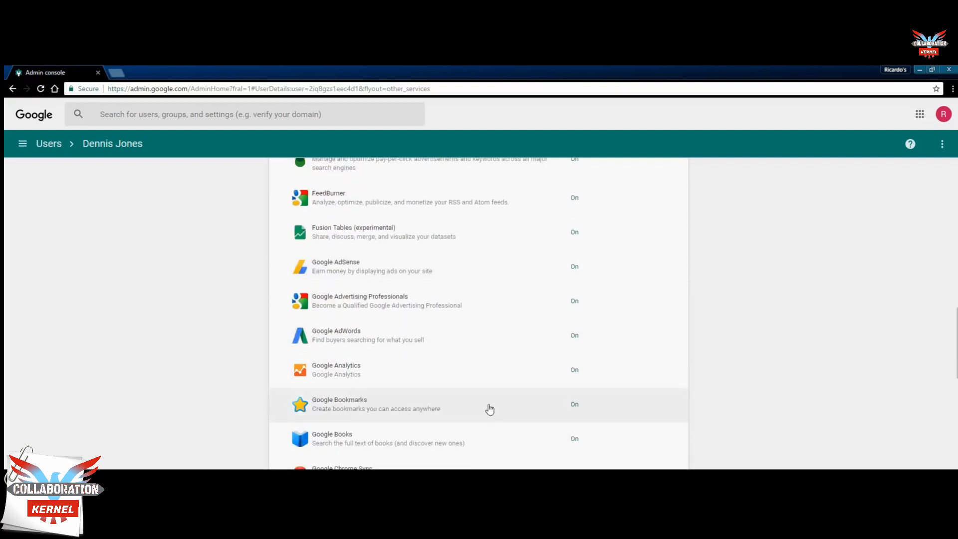
pyautogui.scroll(-13, 489, 409)
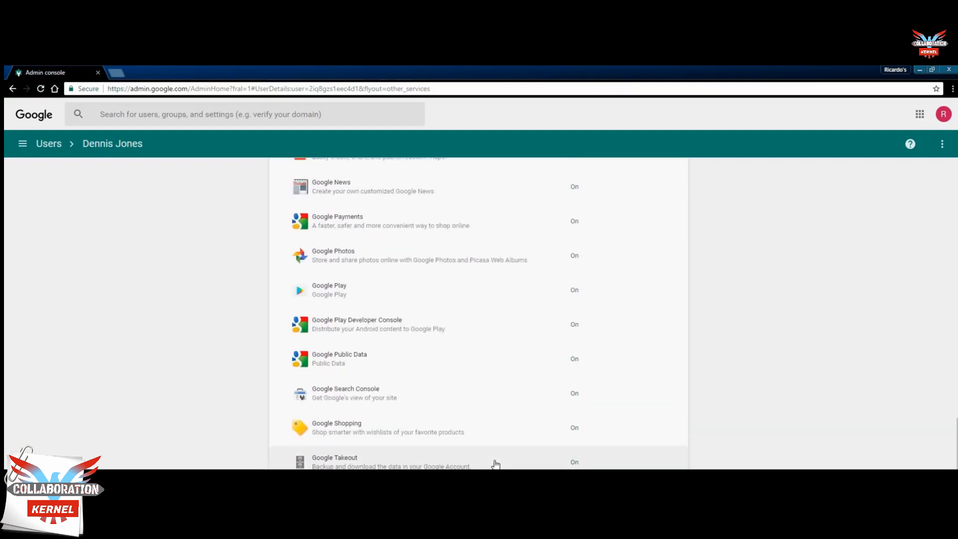
pyautogui.scroll(-7, 495, 464)
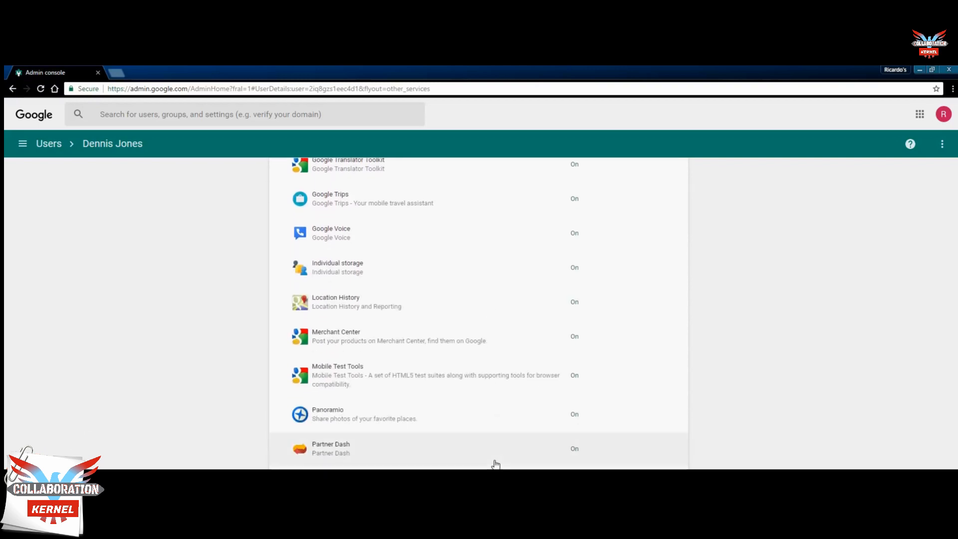
pyautogui.scroll(-2, 496, 464)
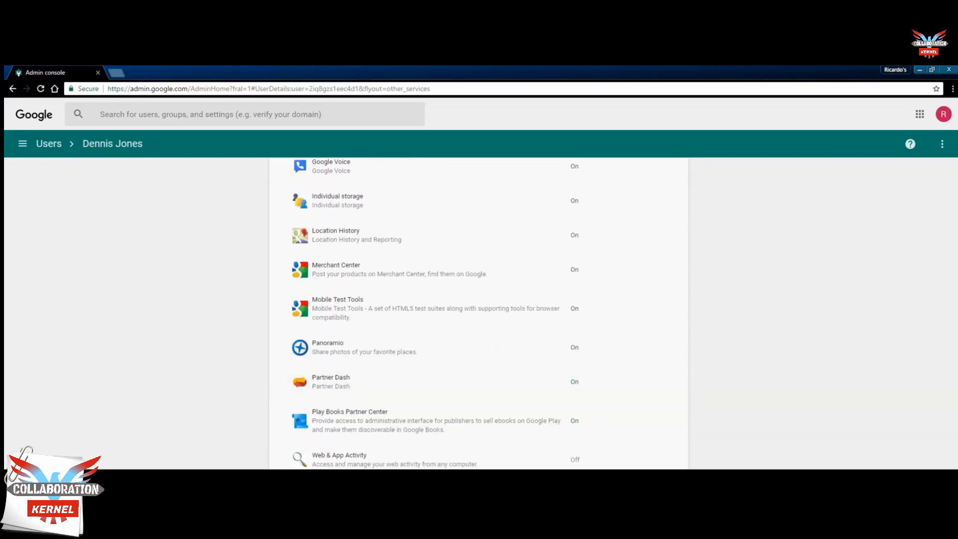